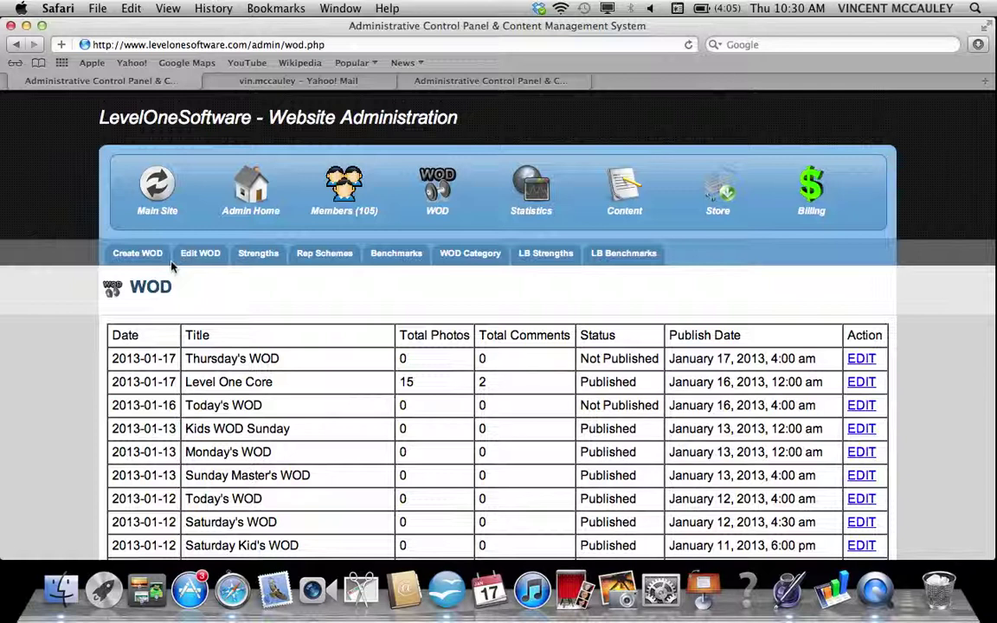
- Open the Create WOD form and look through the WOD Category list, leaving it at Choose Category
{"action": "left_click", "coordinate": [438, 192]}
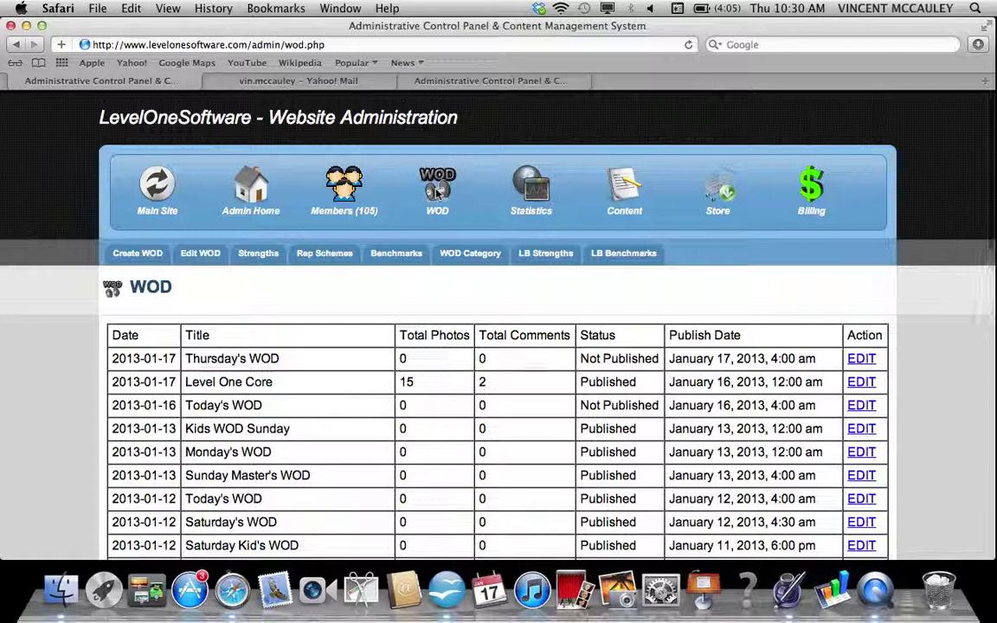
{"action": "left_click", "coordinate": [143, 257]}
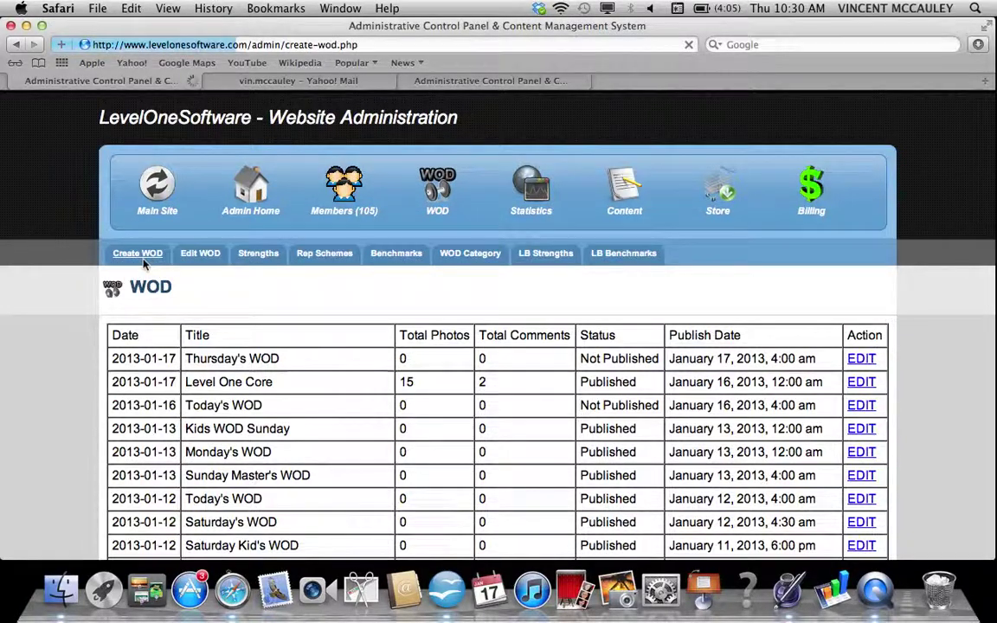
{"action": "scroll", "coordinate": [643, 384], "scroll_direction": "down", "scroll_amount": 2}
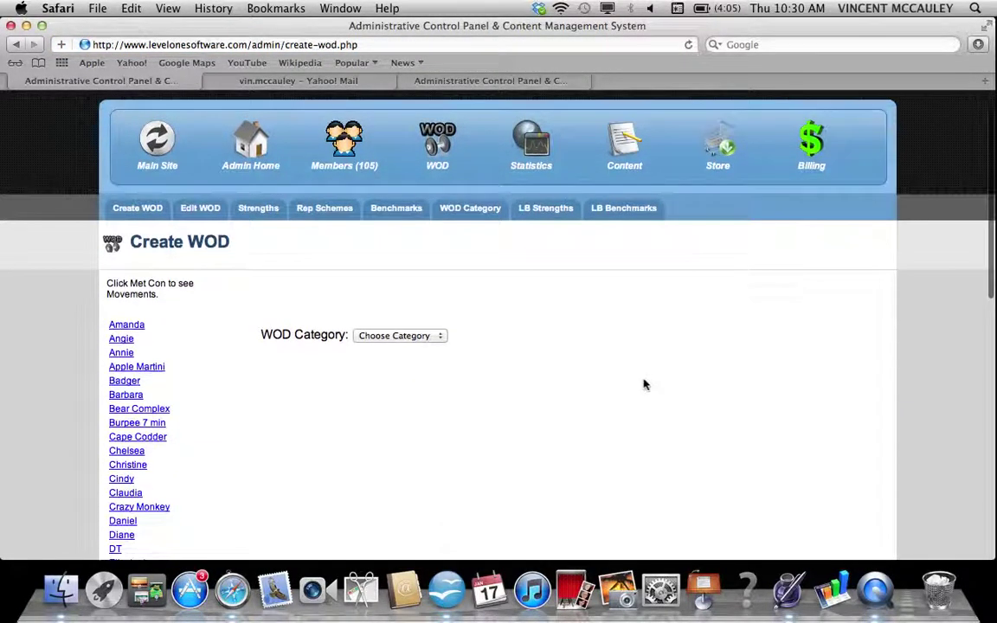
{"action": "left_click", "coordinate": [441, 337]}
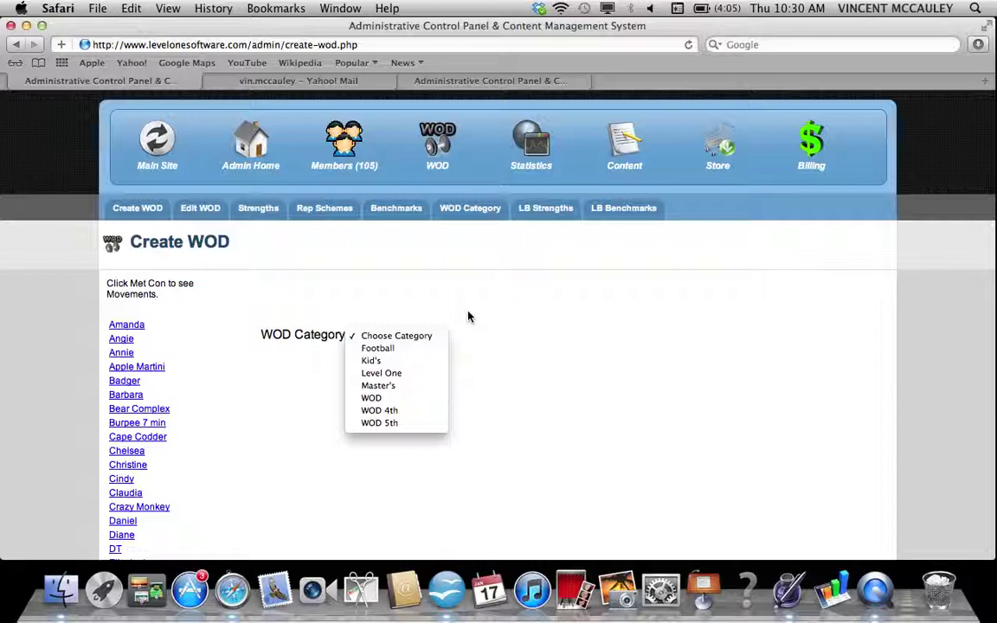
{"action": "left_click", "coordinate": [467, 315]}
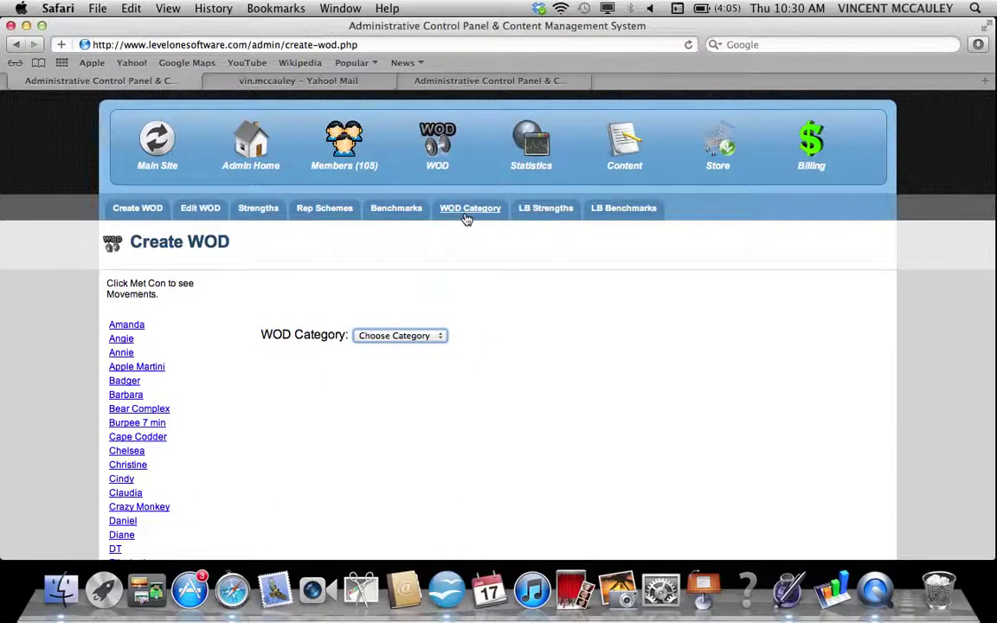
- Check the Keystone WOD's category options, then go to the LevelOneSoftware WOD Category management page
{"action": "left_click", "coordinate": [426, 76]}
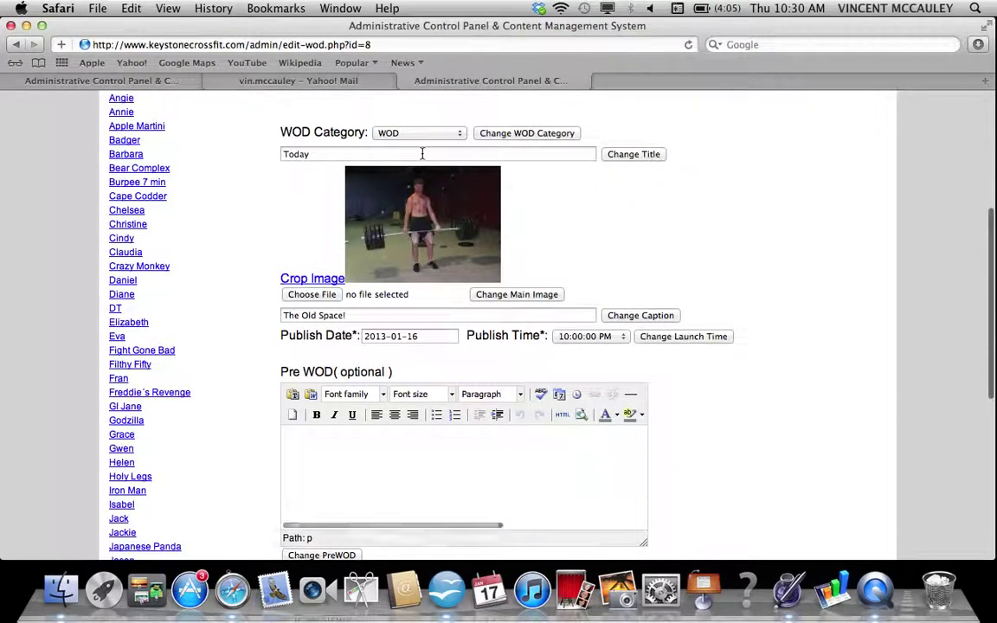
{"action": "left_click", "coordinate": [398, 131]}
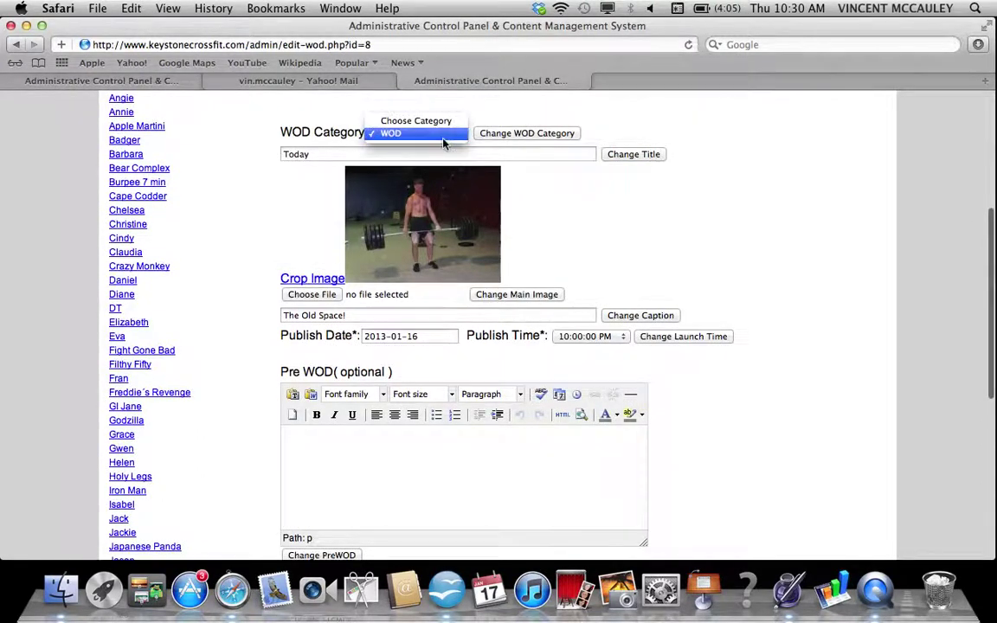
{"action": "left_click", "coordinate": [500, 110]}
{"action": "left_click", "coordinate": [181, 80]}
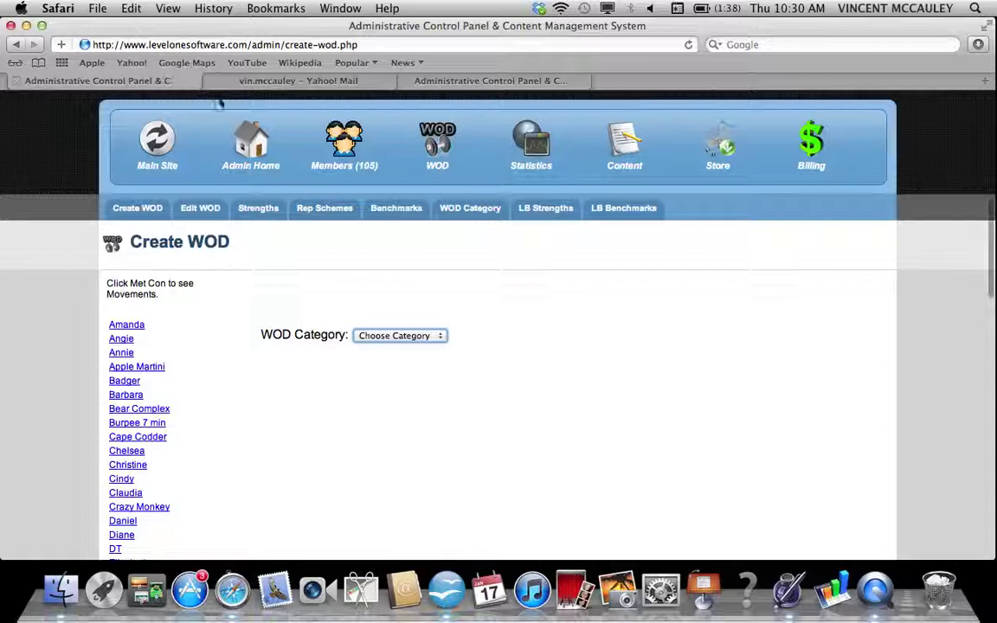
{"action": "left_click", "coordinate": [460, 212]}
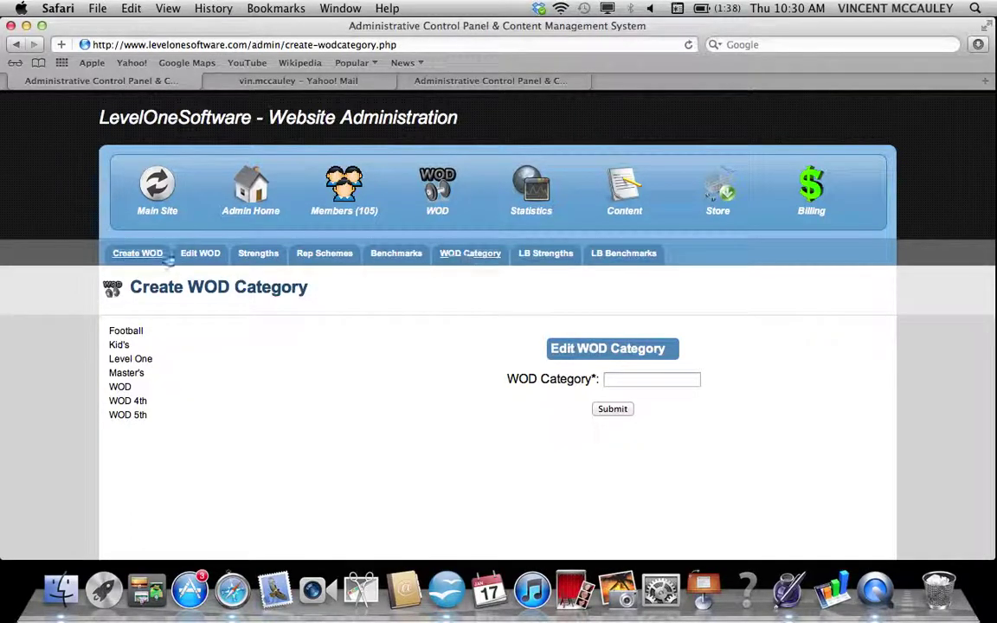
- Back on the Create WOD form, set the category to WOD
{"action": "left_click", "coordinate": [129, 254]}
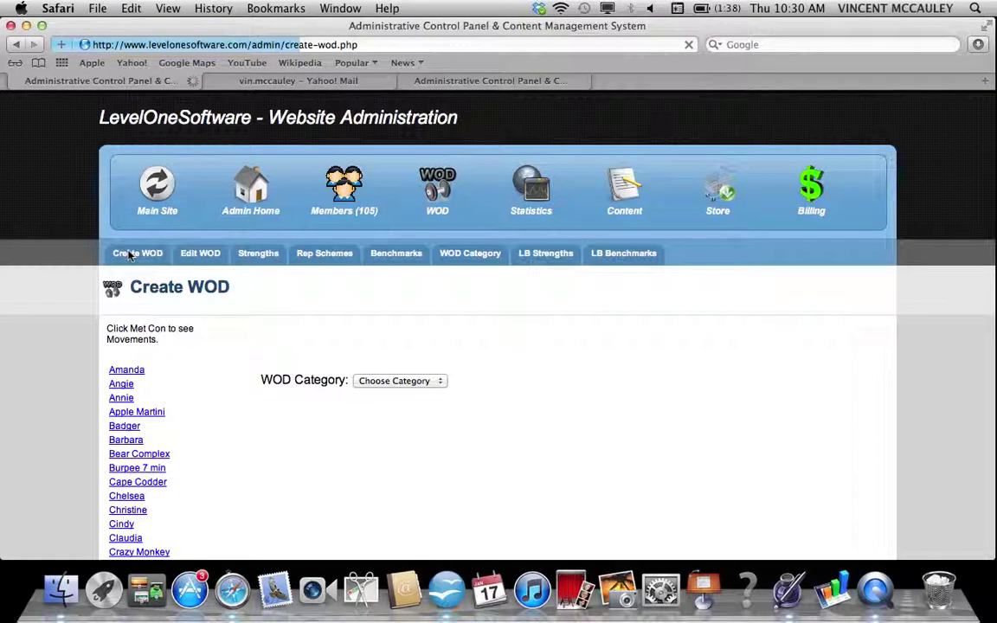
{"action": "left_click", "coordinate": [438, 384]}
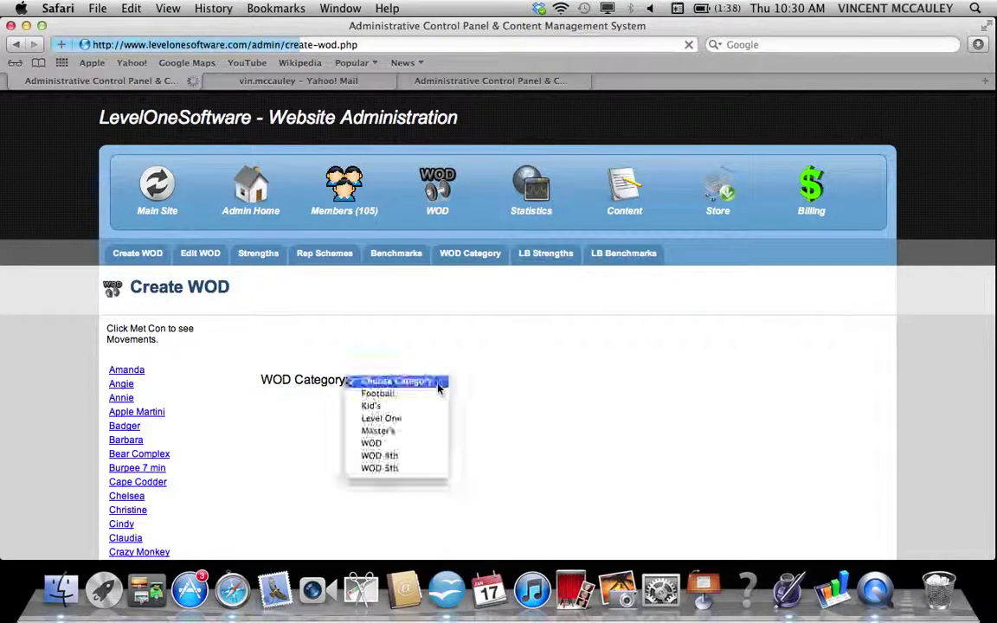
{"action": "left_click", "coordinate": [418, 443]}
{"action": "scroll", "coordinate": [589, 402], "scroll_direction": "down", "scroll_amount": 2}
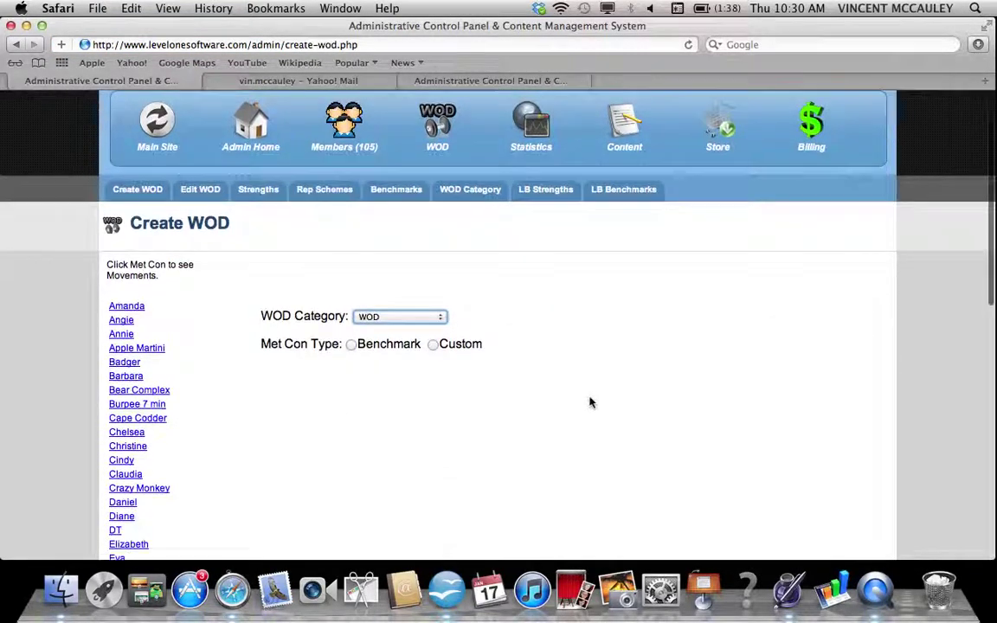
{"action": "scroll", "coordinate": [589, 402], "scroll_direction": "down", "scroll_amount": 2}
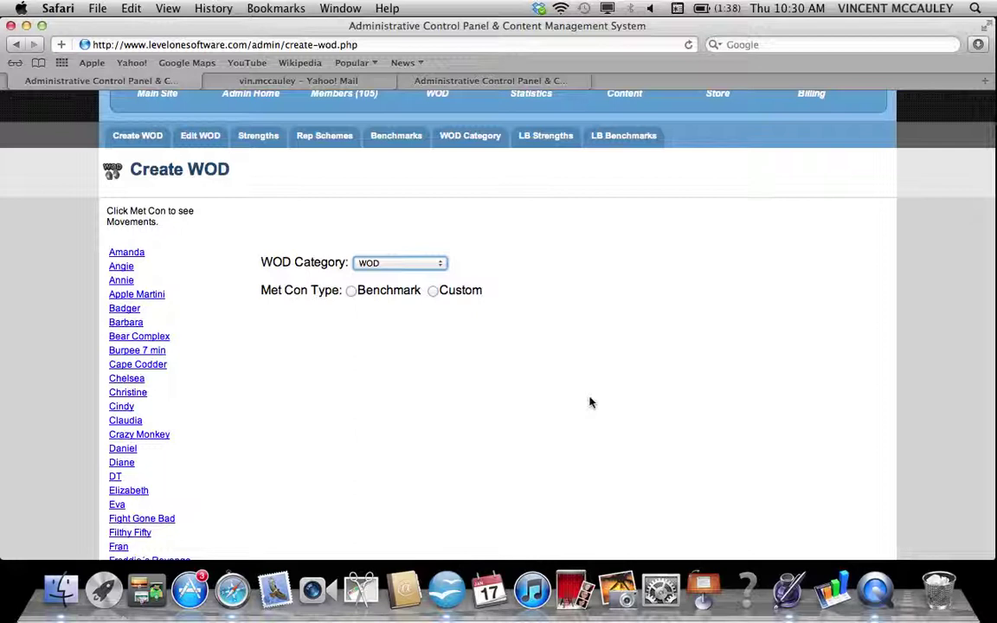
- Make the Met Con a Benchmark and browse the benchmark list, leaving Amanda selected
{"action": "left_click", "coordinate": [351, 291]}
{"action": "scroll", "coordinate": [652, 415], "scroll_direction": "down", "scroll_amount": 8}
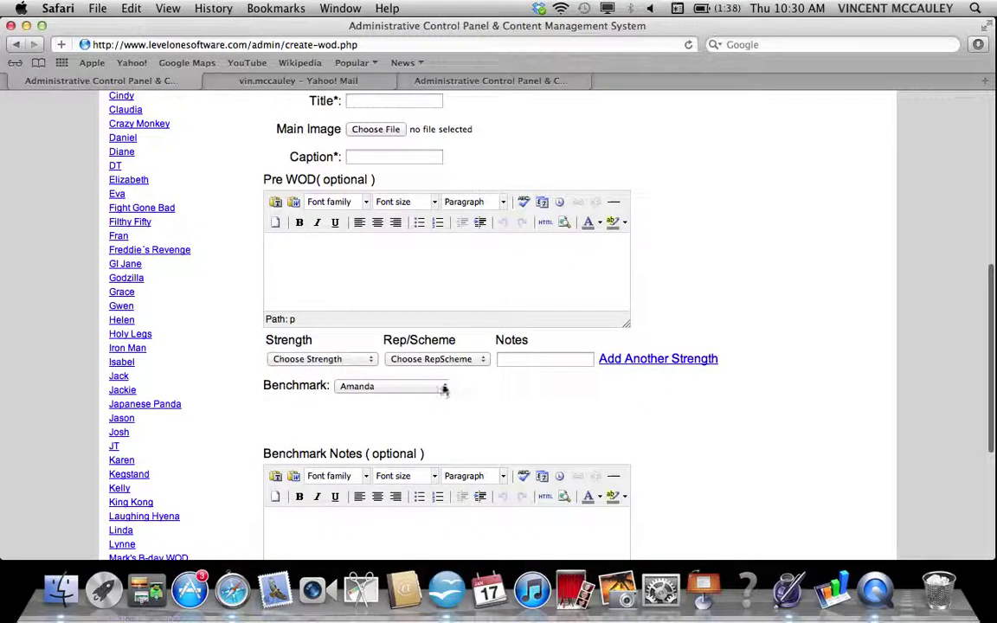
{"action": "left_click", "coordinate": [444, 389]}
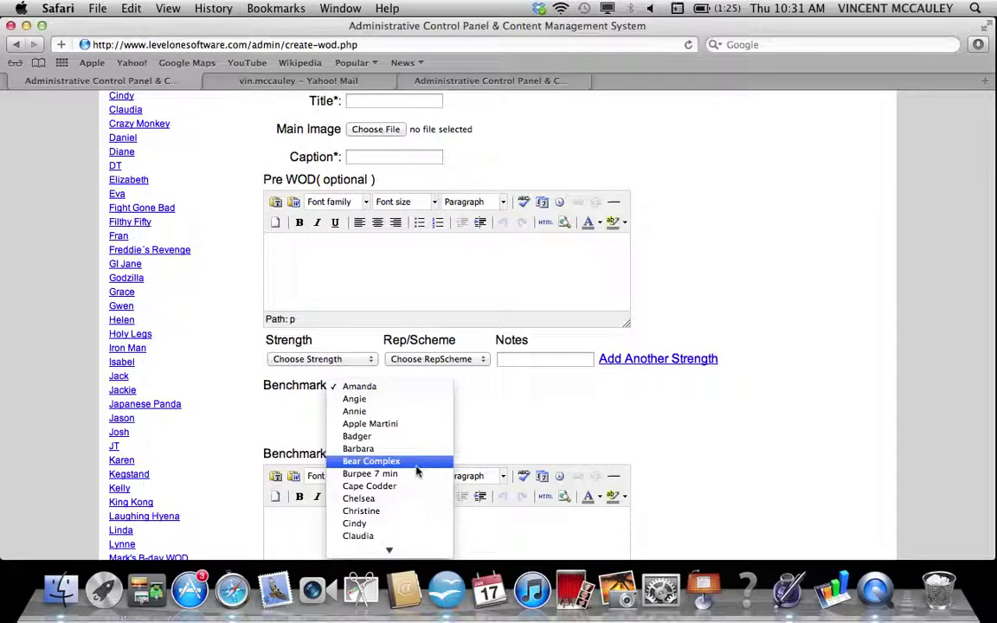
{"action": "scroll", "coordinate": [416, 470], "scroll_direction": "down", "scroll_amount": 10}
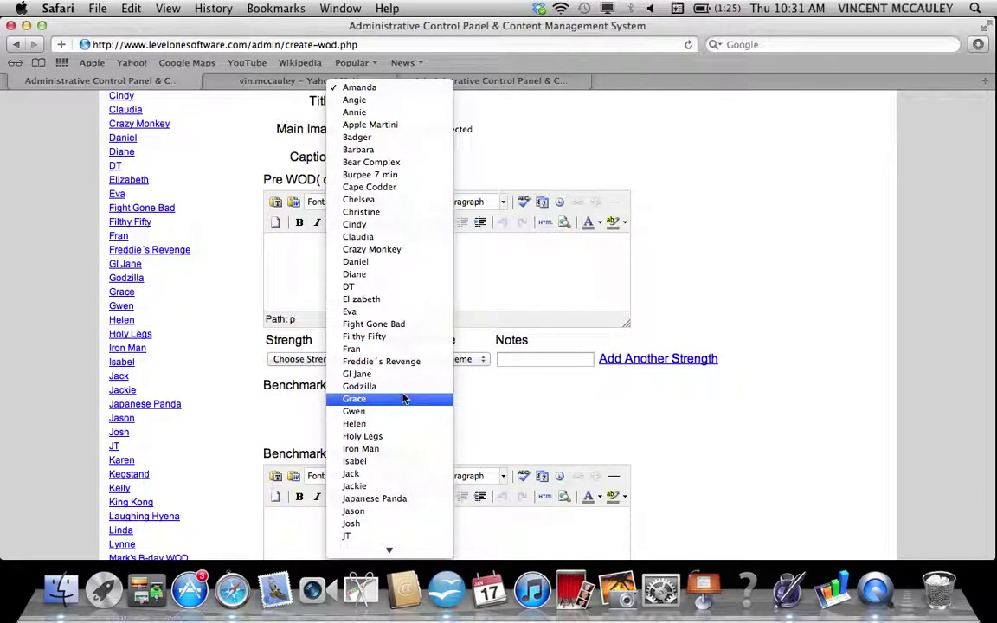
{"action": "left_click", "coordinate": [509, 405]}
{"action": "scroll", "coordinate": [756, 280], "scroll_direction": "up", "scroll_amount": 10}
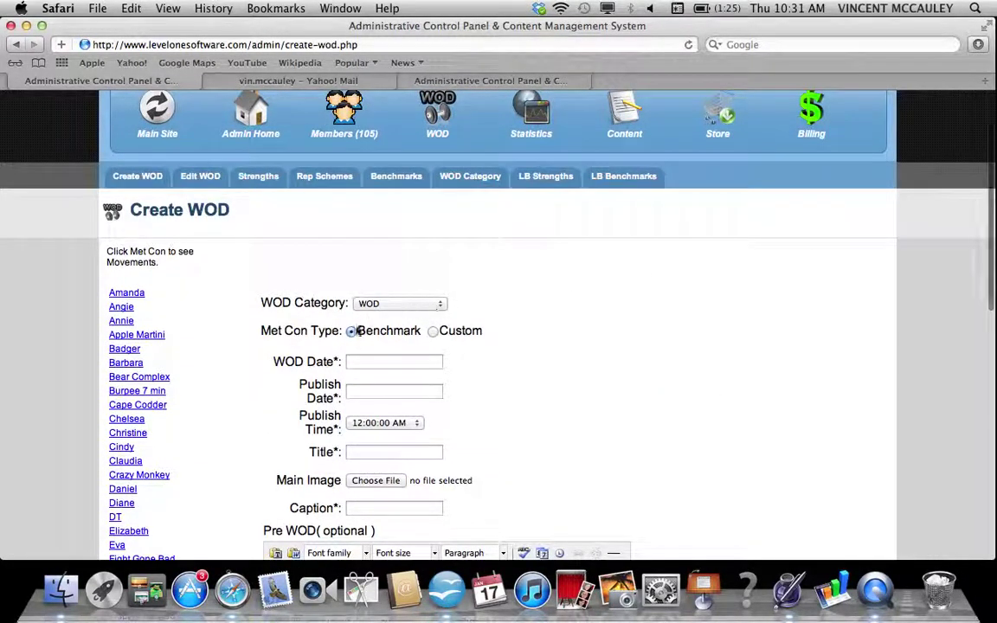
{"action": "left_click", "coordinate": [361, 360]}
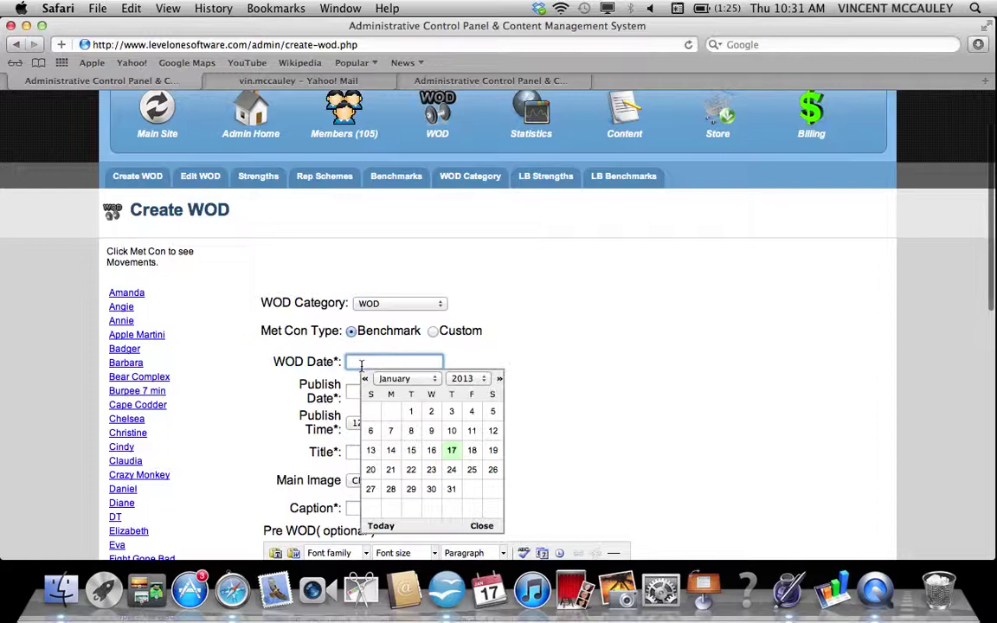
- Set the WOD date to 2013-1-17 and the publish date to 2013-1-16
{"action": "left_click", "coordinate": [451, 452]}
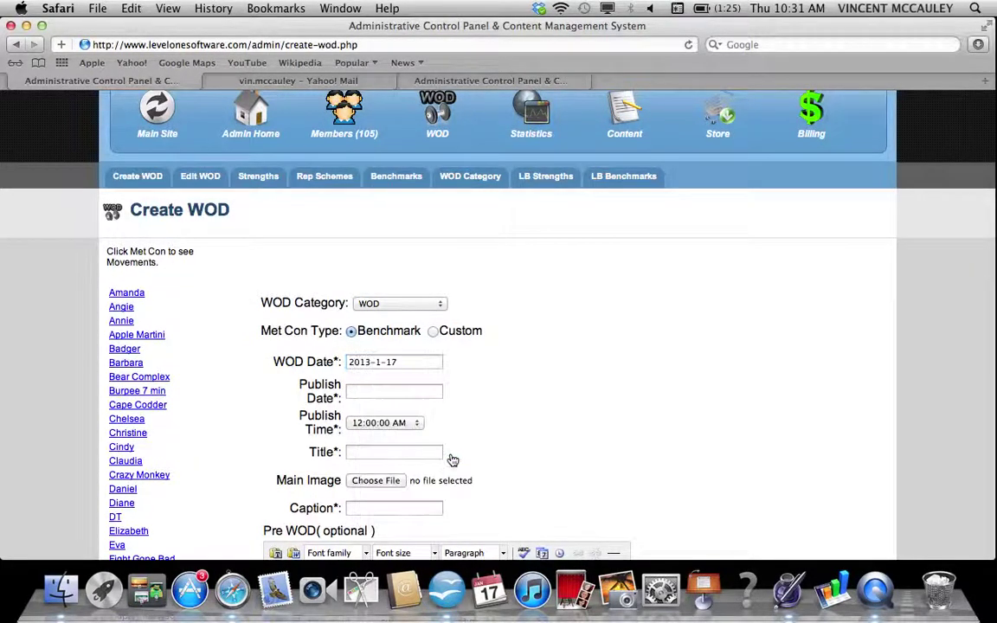
{"action": "left_click", "coordinate": [403, 394]}
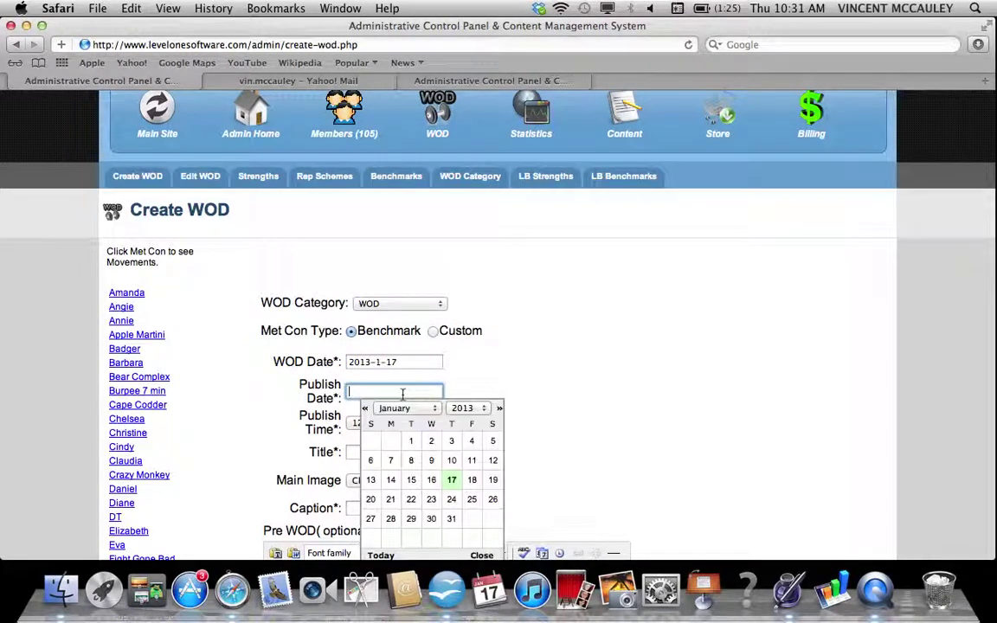
{"action": "left_click", "coordinate": [431, 479]}
{"action": "scroll", "coordinate": [580, 465], "scroll_direction": "down", "scroll_amount": 3}
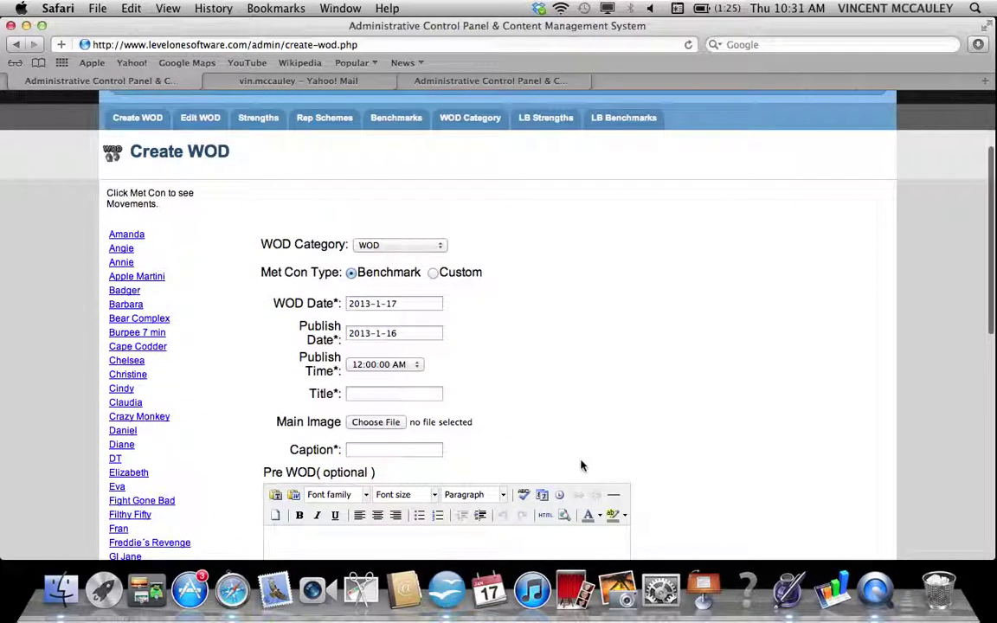
- Title the WOD 'Todays WOD'
{"action": "left_click", "coordinate": [396, 393]}
{"action": "type", "text": "Todays WOD"}
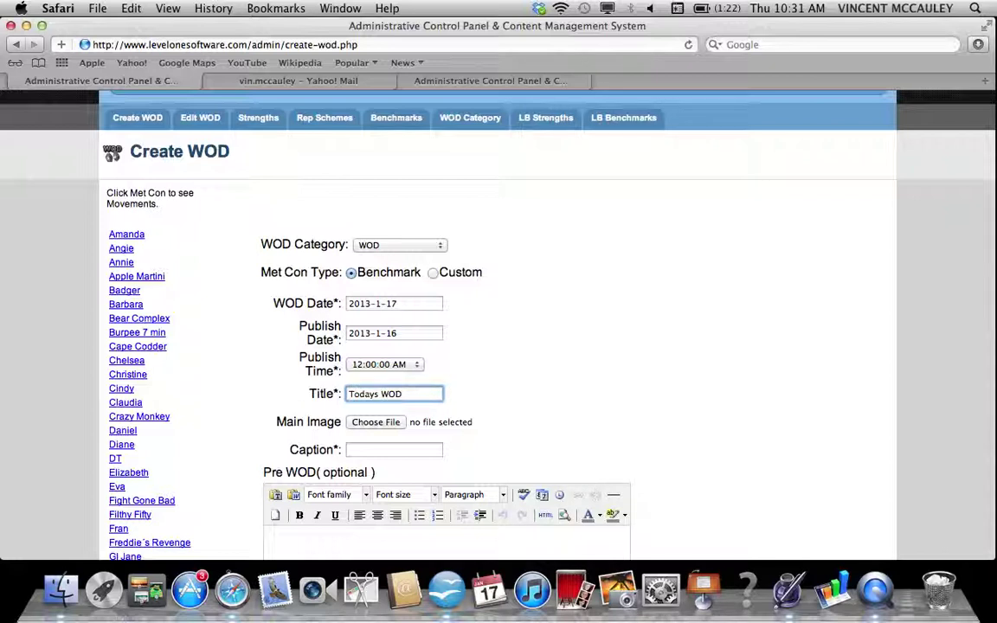
{"action": "left_click", "coordinate": [381, 421]}
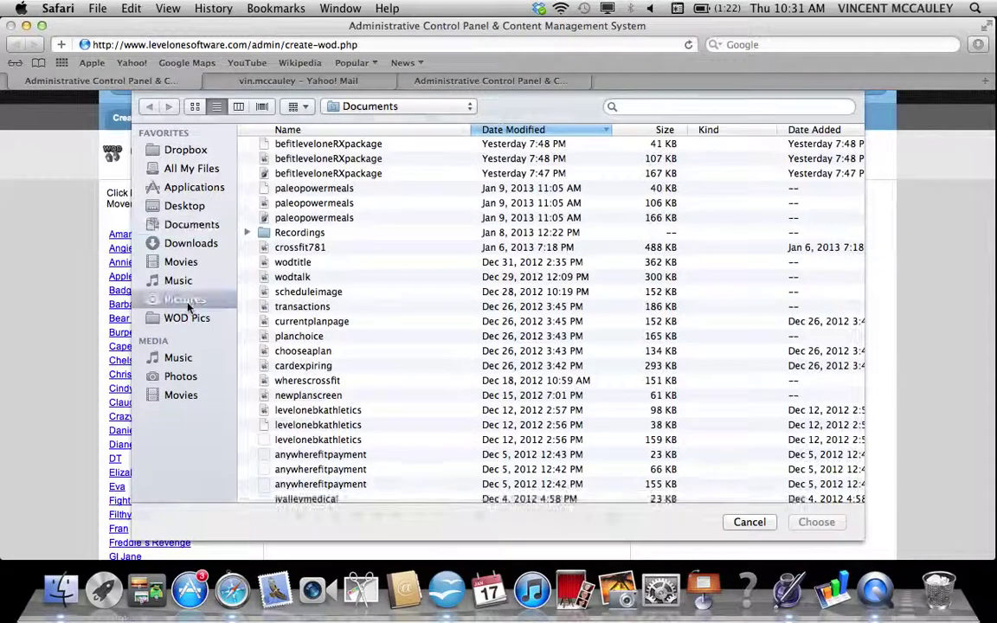
- Select #1pic in the Pictures folder and confirm it as the WOD's main image
{"action": "left_click", "coordinate": [185, 303]}
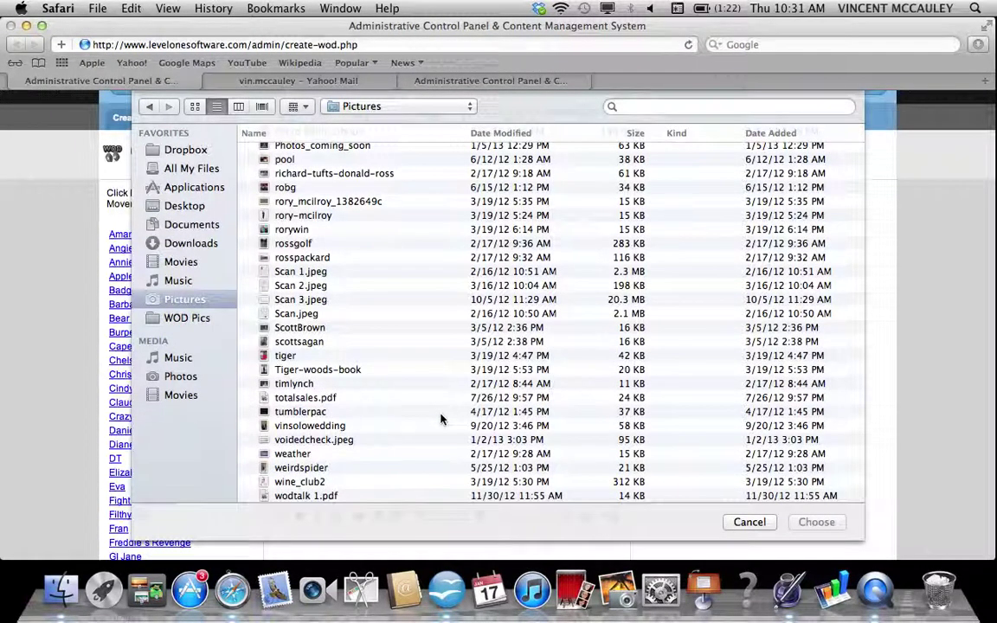
{"action": "scroll", "coordinate": [440, 419], "scroll_direction": "down", "scroll_amount": 2}
{"action": "scroll", "coordinate": [440, 418], "scroll_direction": "up", "scroll_amount": 5}
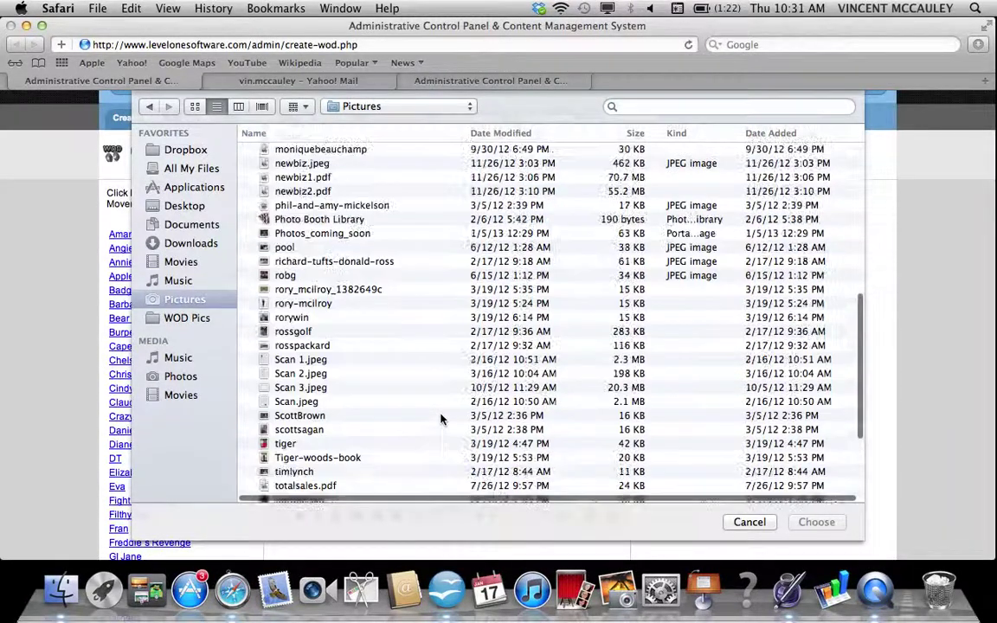
{"action": "scroll", "coordinate": [441, 419], "scroll_direction": "up", "scroll_amount": 8}
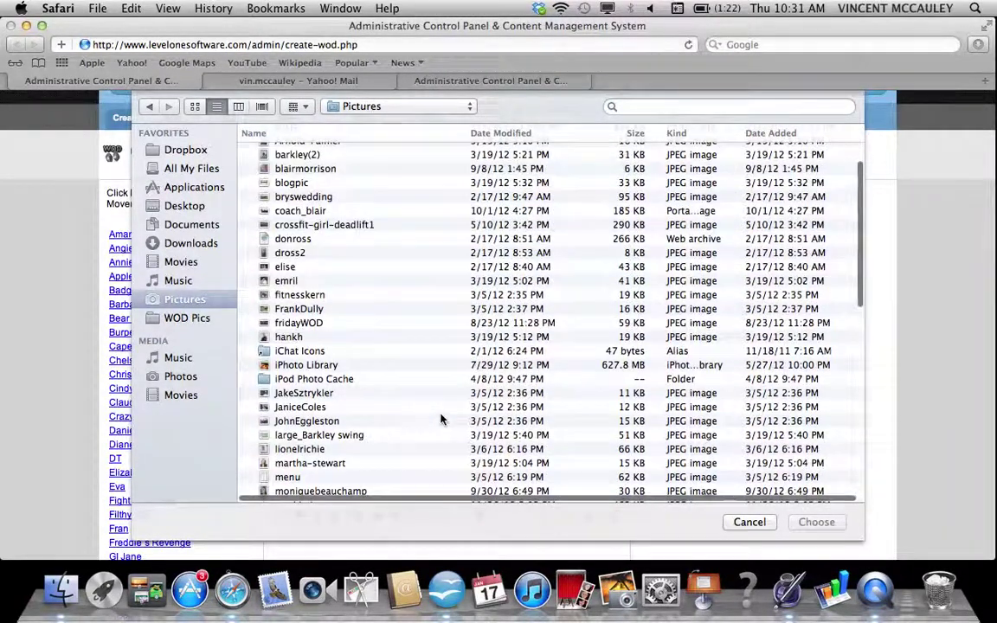
{"action": "scroll", "coordinate": [440, 418], "scroll_direction": "up", "scroll_amount": 3}
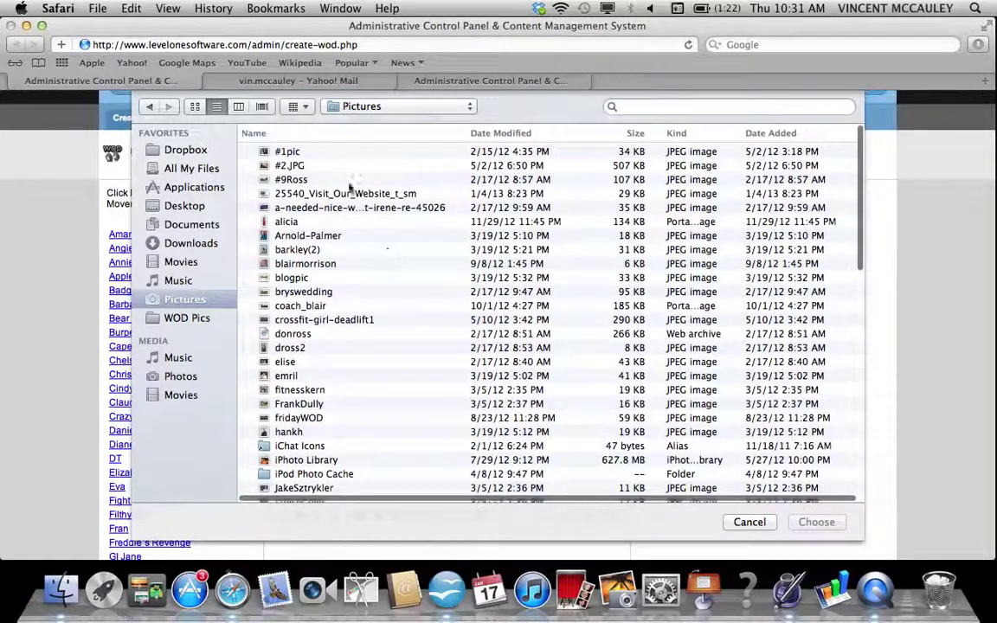
{"action": "left_click", "coordinate": [328, 154]}
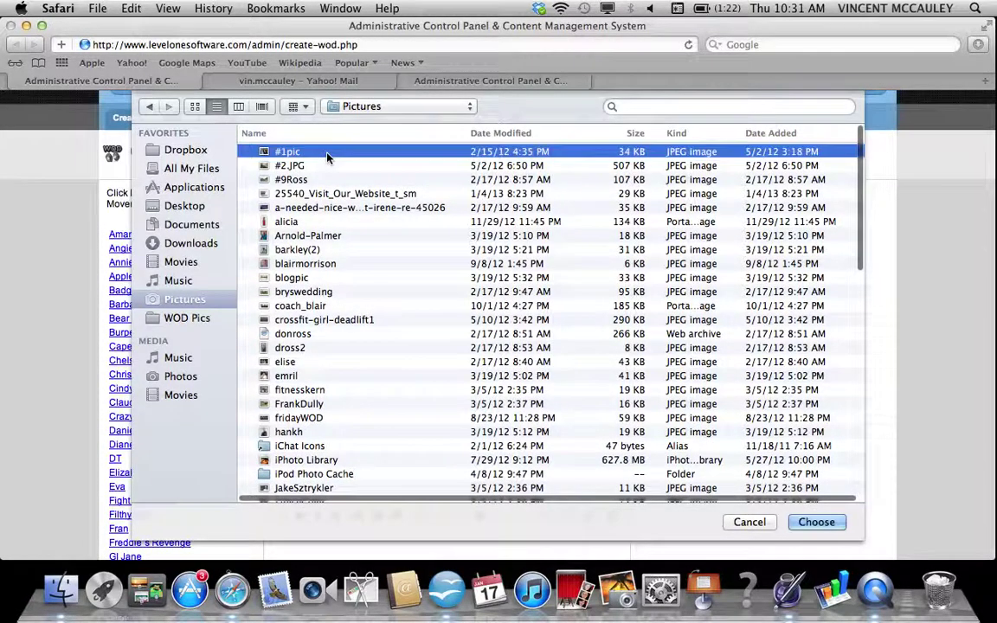
{"action": "left_click", "coordinate": [807, 520]}
- Enter 'Dynamic Warm Up' as the Pre WOD text
{"action": "scroll", "coordinate": [765, 441], "scroll_direction": "down", "scroll_amount": 5}
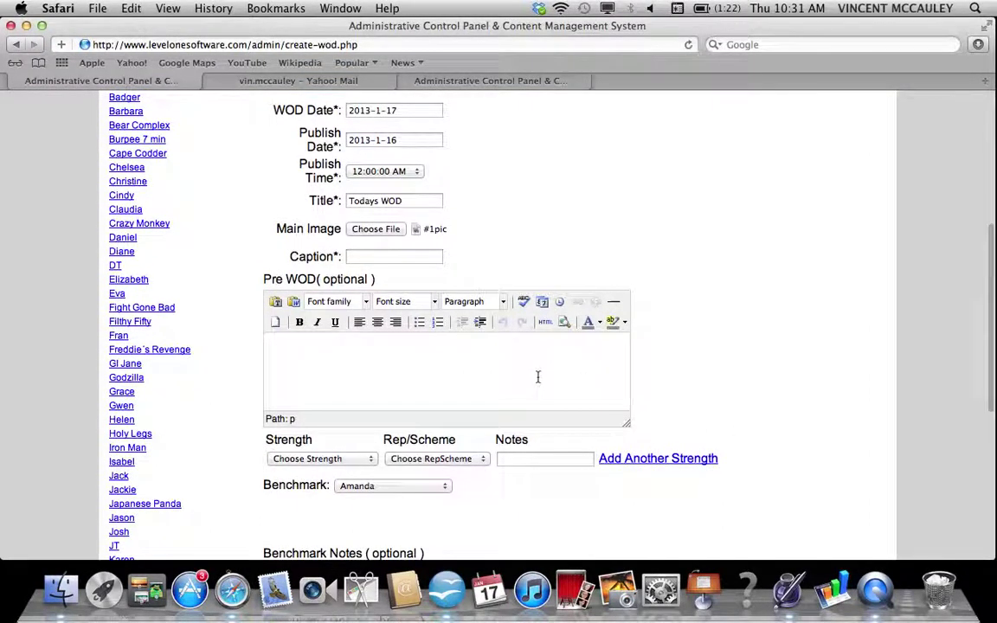
{"action": "type", "text": "Dyna"}
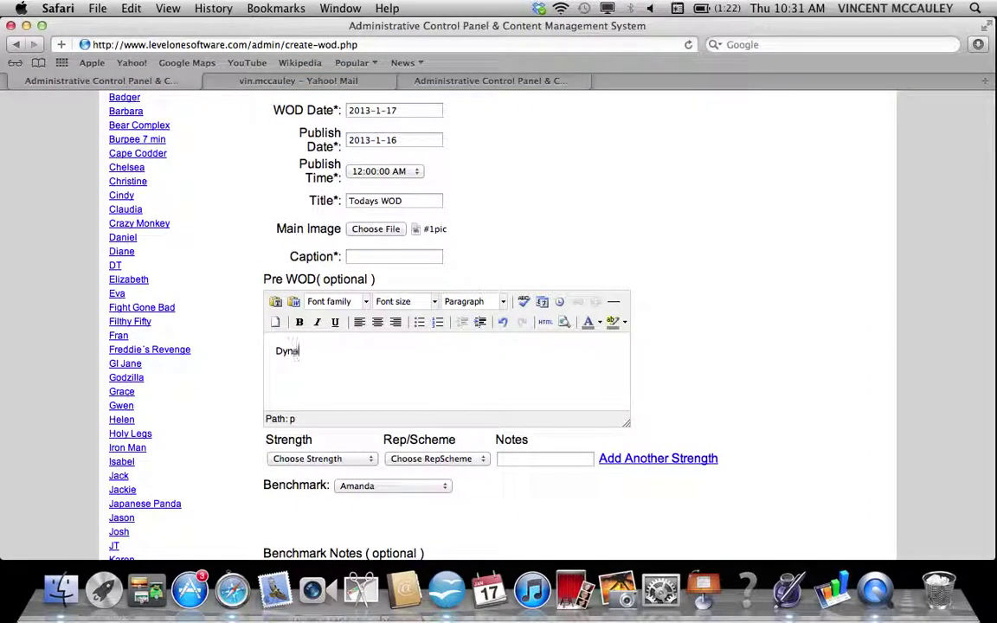
{"action": "type", "text": "mic Warm Up"}
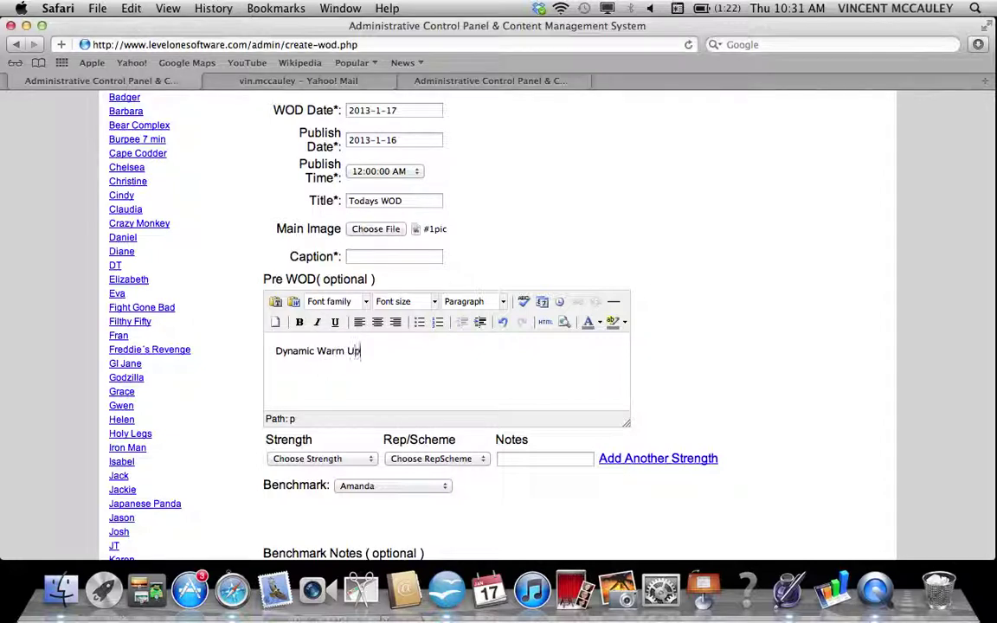
{"action": "scroll", "coordinate": [714, 359], "scroll_direction": "down", "scroll_amount": 3}
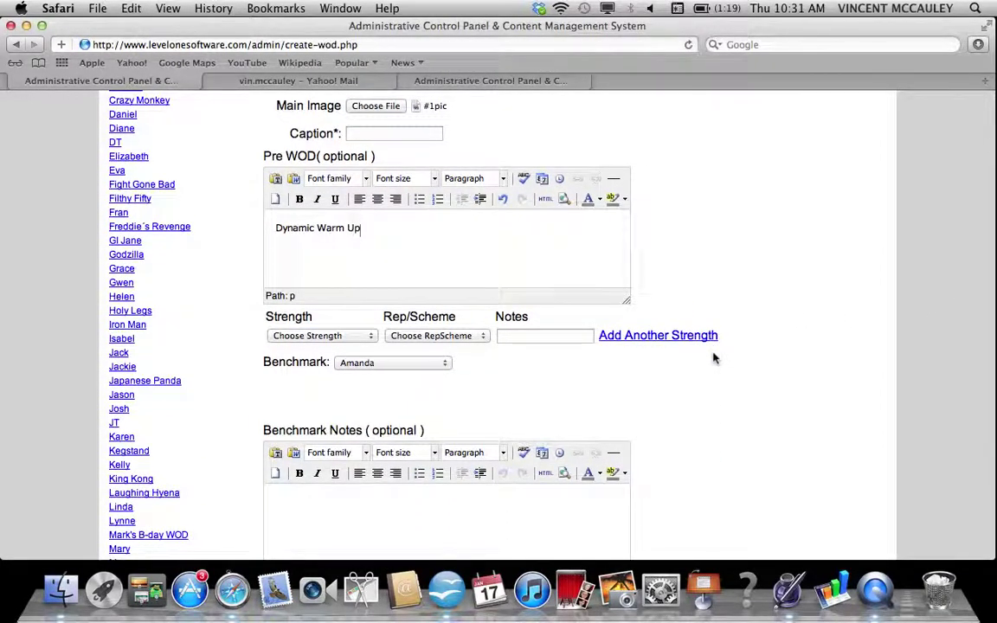
- Add two strength rows: Back Squat at 1RM and Bench Press at 1RM
{"action": "left_click", "coordinate": [366, 335]}
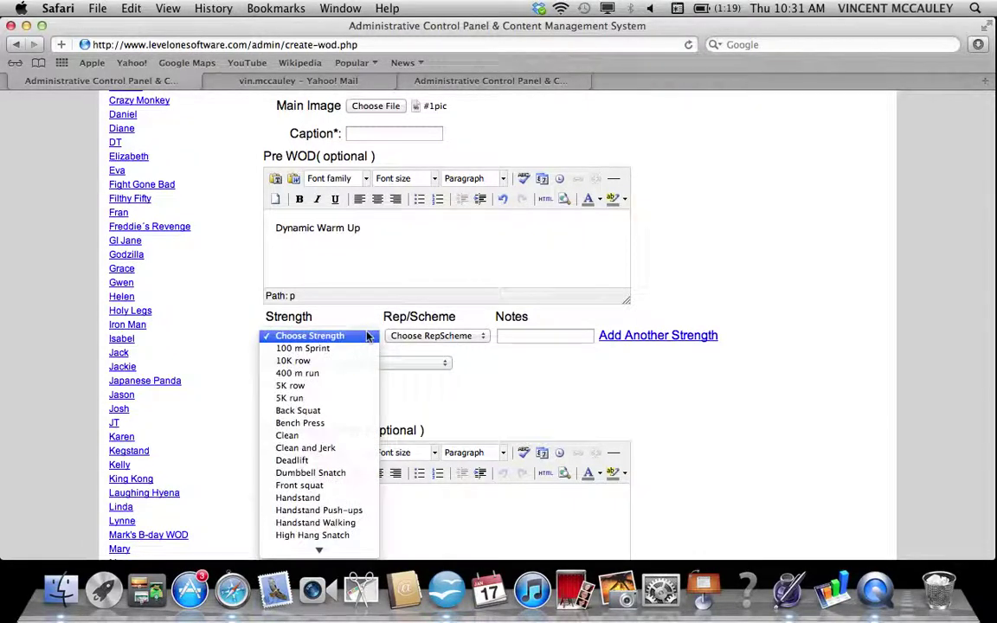
{"action": "left_click", "coordinate": [342, 413]}
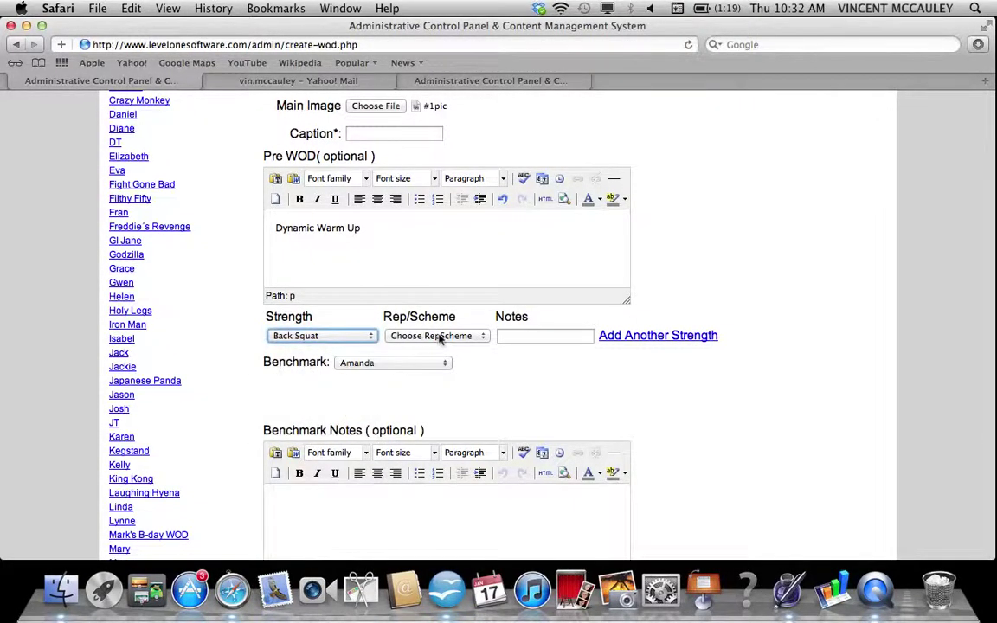
{"action": "left_click", "coordinate": [438, 336]}
{"action": "left_click", "coordinate": [427, 410]}
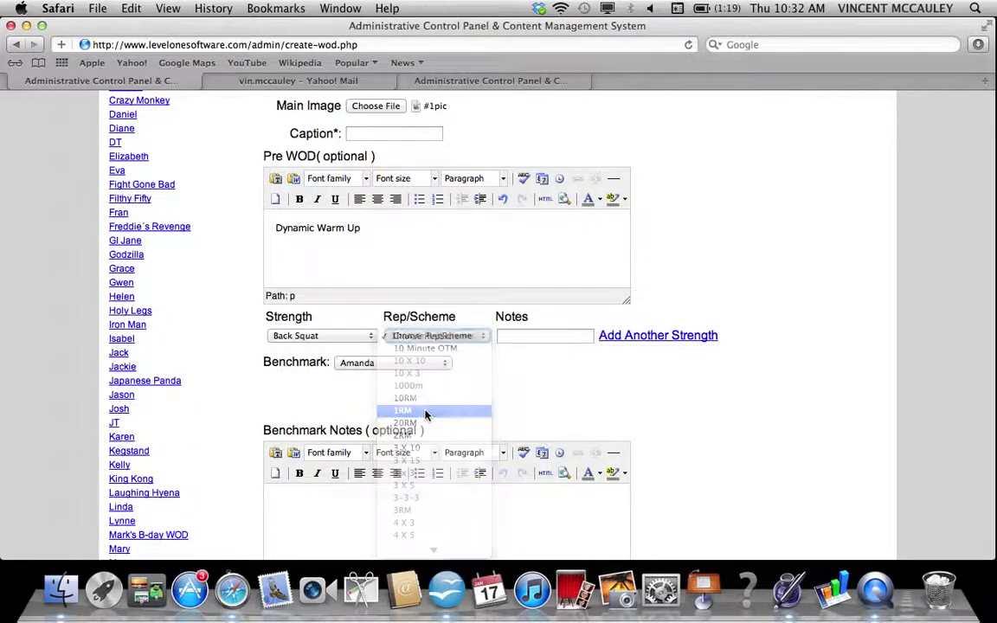
{"action": "left_click", "coordinate": [623, 336]}
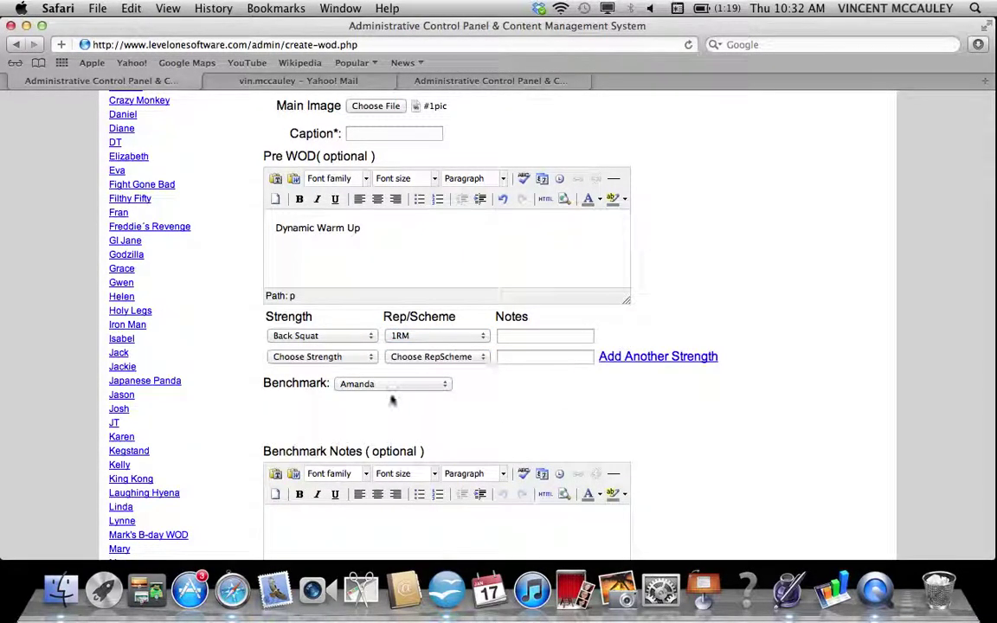
{"action": "left_click", "coordinate": [367, 357]}
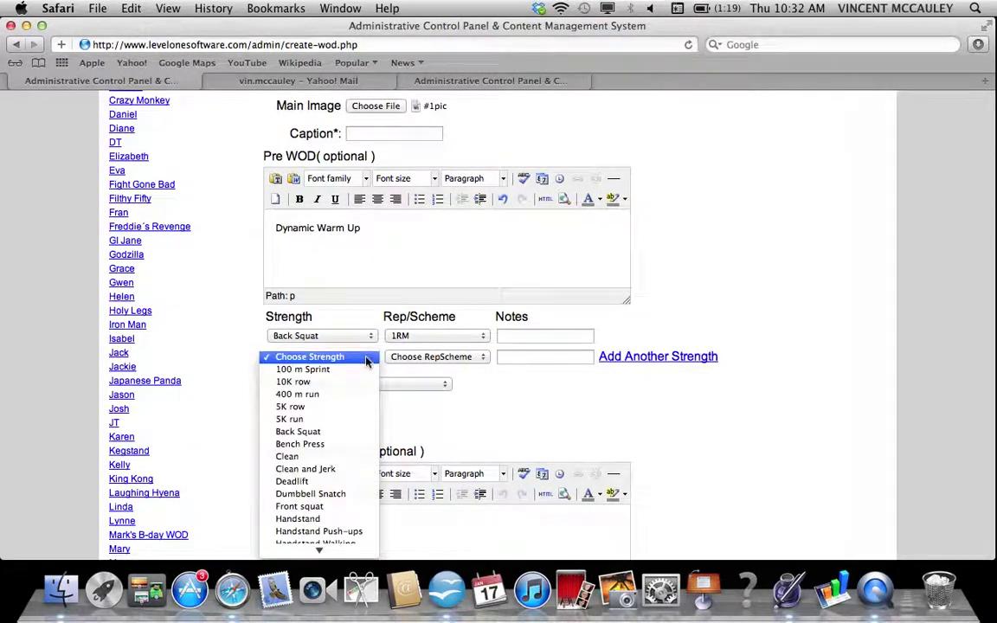
{"action": "left_click", "coordinate": [320, 444]}
{"action": "left_click", "coordinate": [429, 361]}
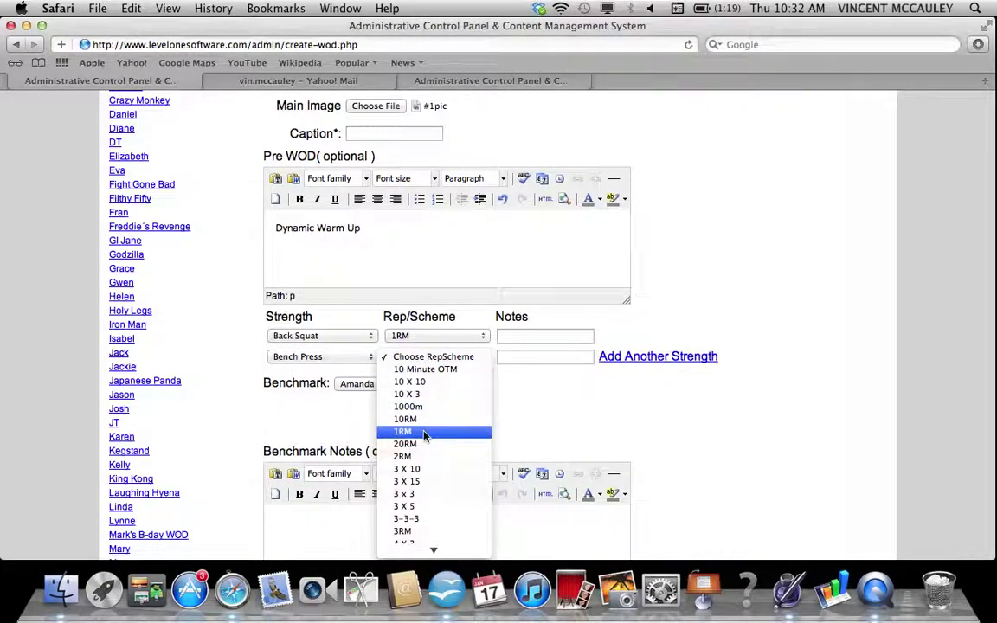
{"action": "left_click", "coordinate": [429, 433]}
- Choose the Barbara benchmark, add the note 'Hot day, stay hydrated', and submit the WOD
{"action": "left_click", "coordinate": [441, 386]}
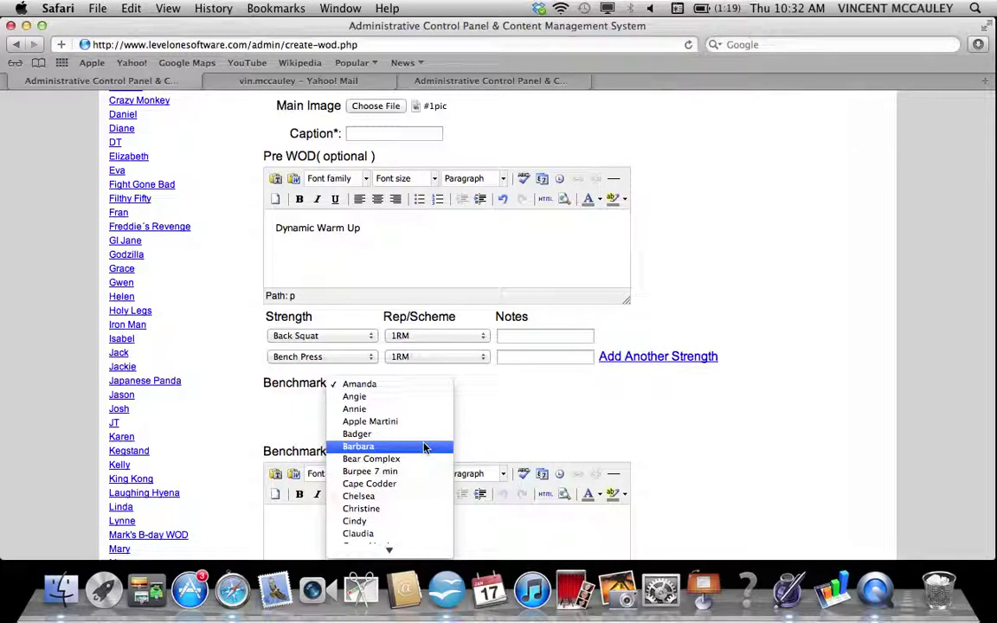
{"action": "left_click", "coordinate": [424, 446]}
{"action": "scroll", "coordinate": [661, 469], "scroll_direction": "down", "scroll_amount": 3}
{"action": "left_click", "coordinate": [510, 427]}
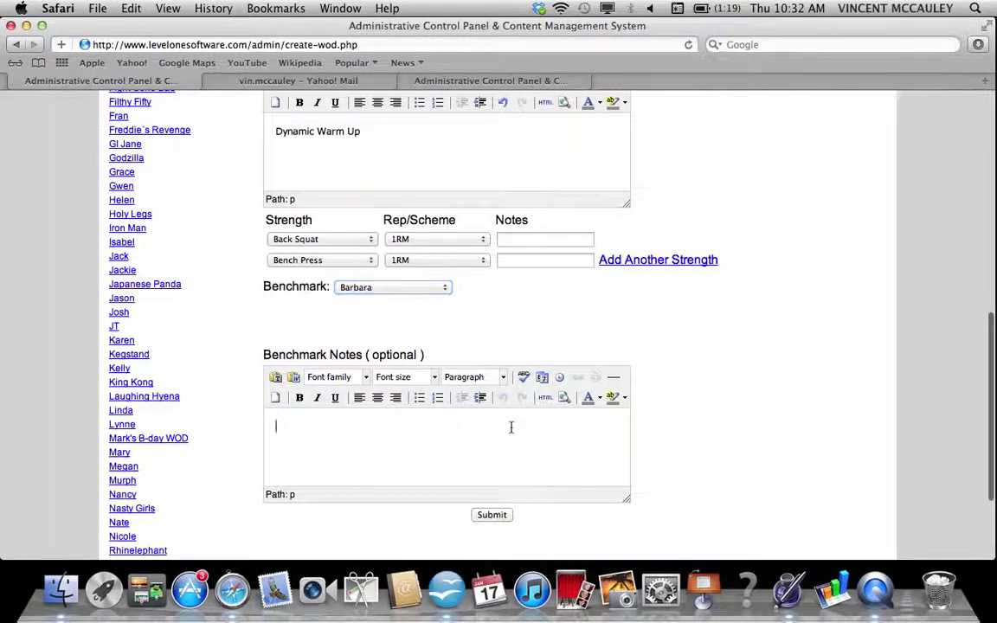
{"action": "type", "text": "Hot day, stay hydrated."}
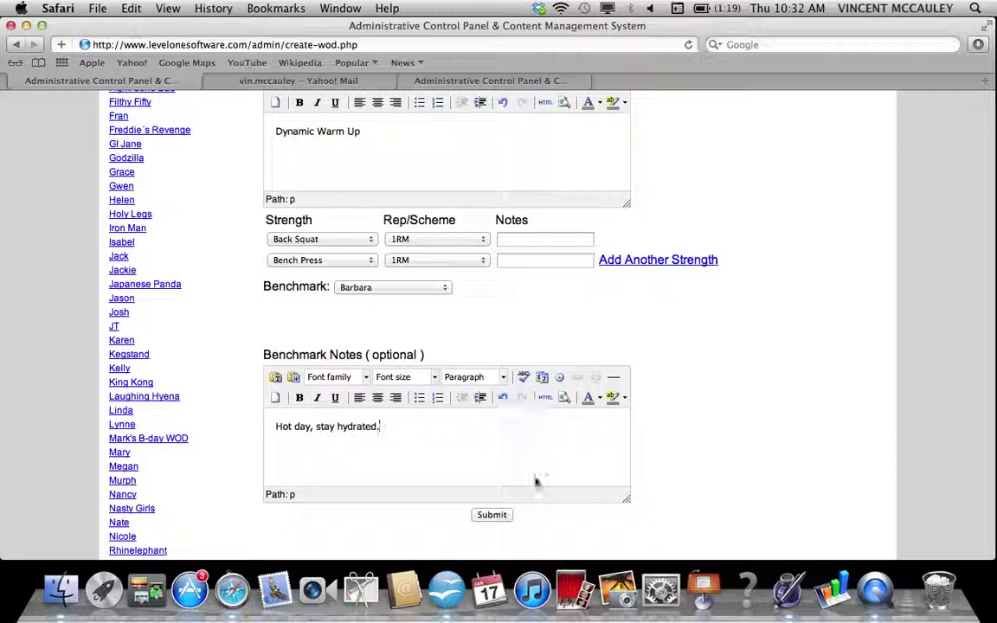
{"action": "left_click", "coordinate": [492, 515]}
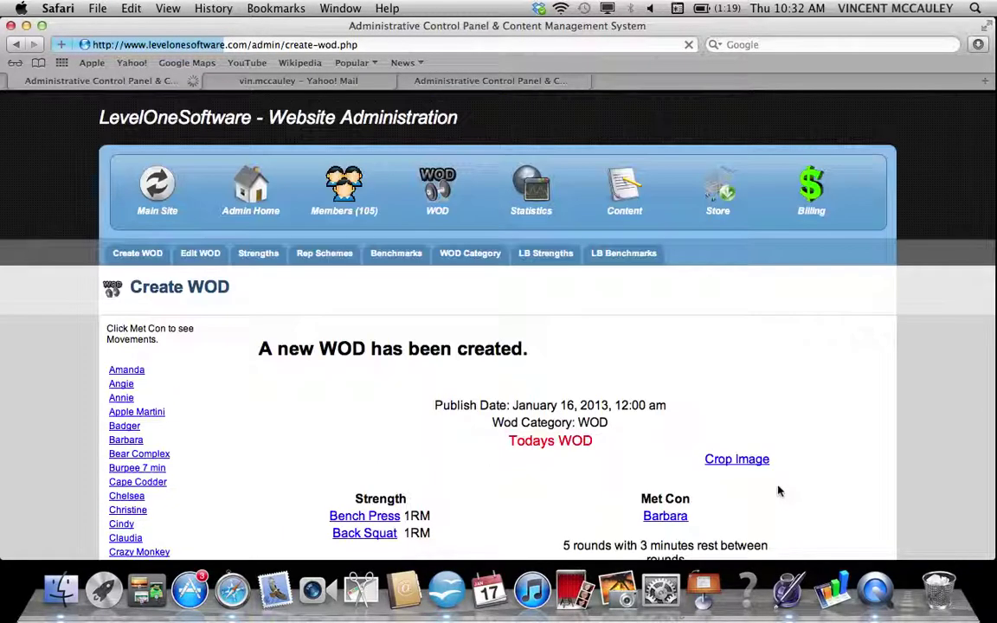
- Preview and close the Barbara and Bench Press demo videos on the new WOD
{"action": "scroll", "coordinate": [777, 491], "scroll_direction": "down", "scroll_amount": 10}
{"action": "scroll", "coordinate": [778, 492], "scroll_direction": "down", "scroll_amount": 2}
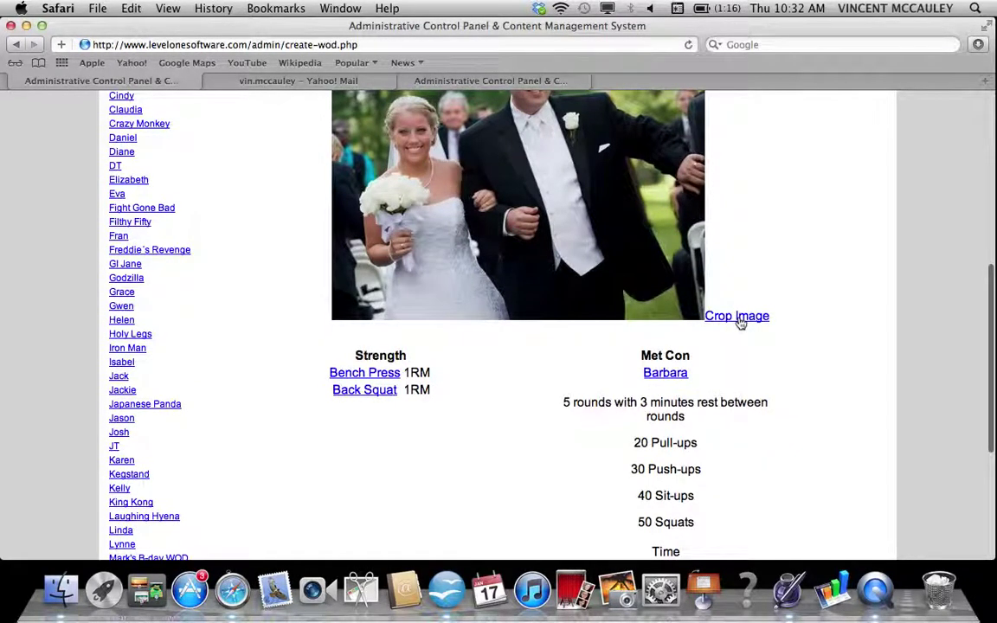
{"action": "left_click", "coordinate": [647, 377]}
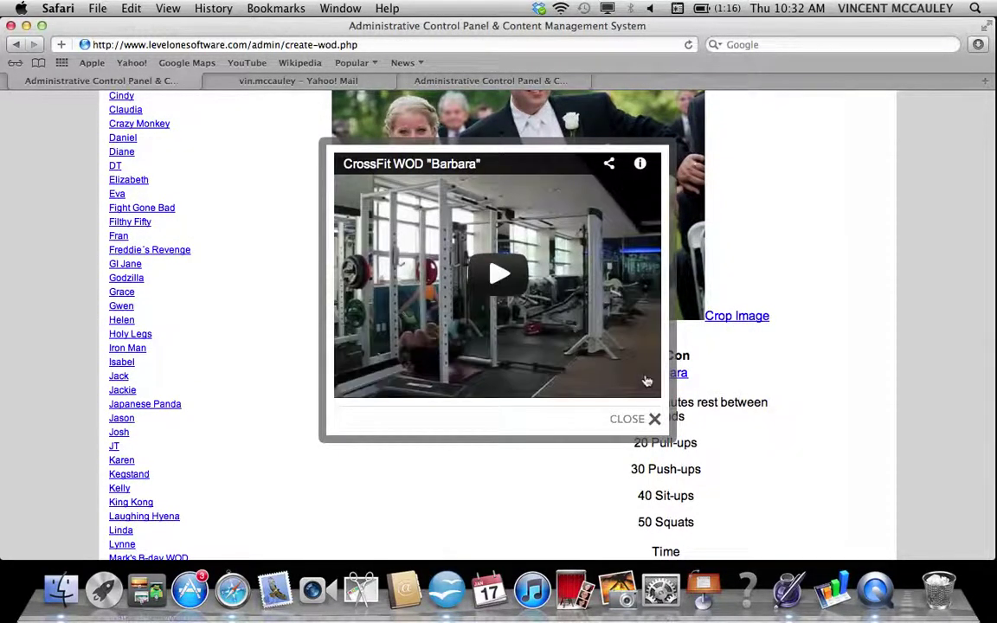
{"action": "left_click", "coordinate": [653, 422]}
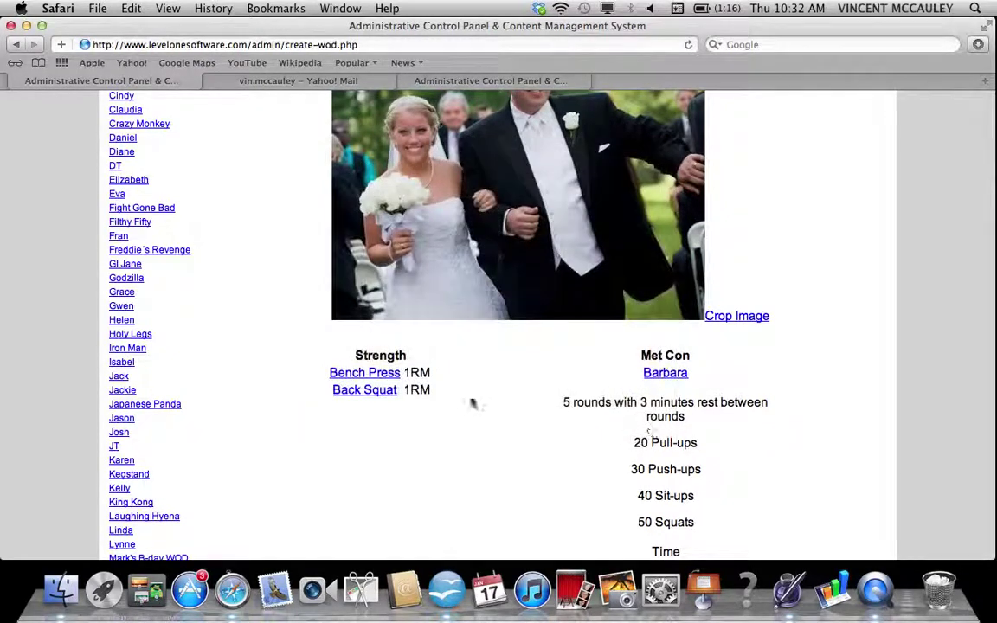
{"action": "left_click", "coordinate": [364, 373]}
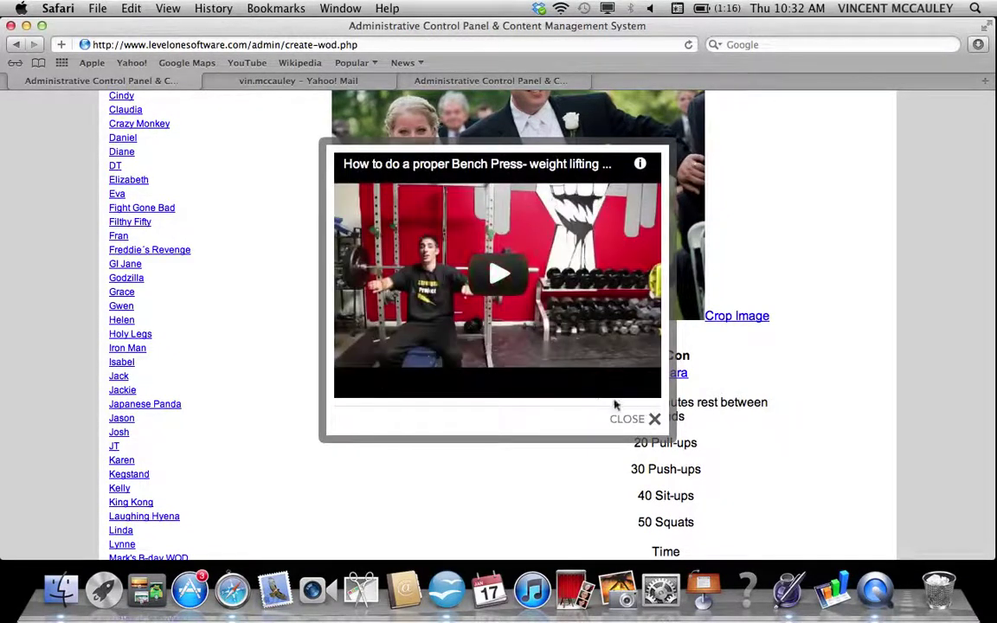
{"action": "left_click", "coordinate": [653, 420]}
- Highlight the Met Con movement lines, then go to the image's Crop WOD page
{"action": "scroll", "coordinate": [754, 437], "scroll_direction": "down", "scroll_amount": 1}
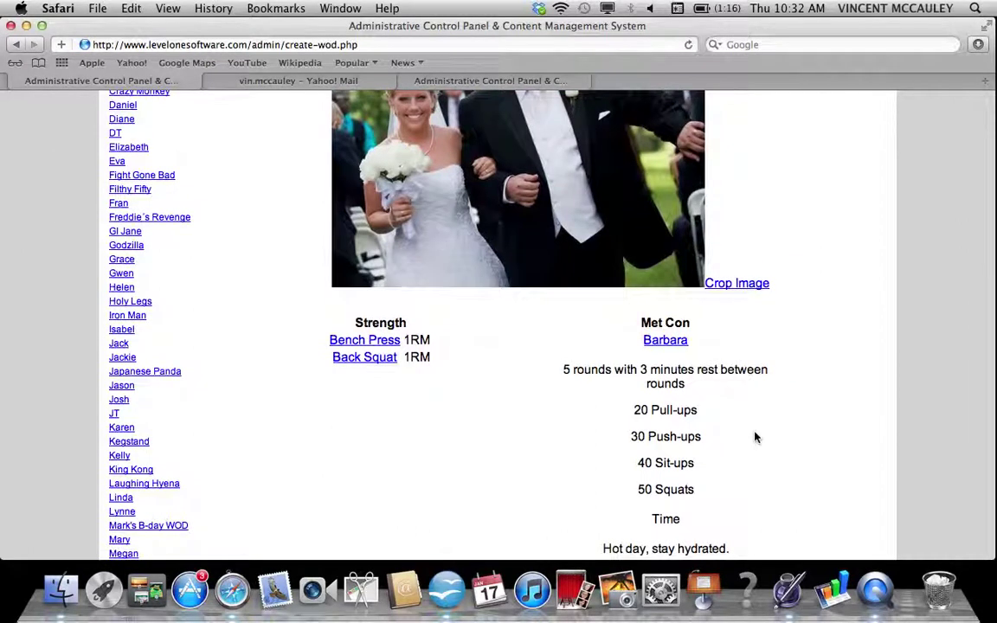
{"action": "left_click_drag", "start_coordinate": [718, 500], "coordinate": [541, 427]}
{"action": "left_click", "coordinate": [541, 427]}
{"action": "scroll", "coordinate": [699, 340], "scroll_direction": "up", "scroll_amount": 2}
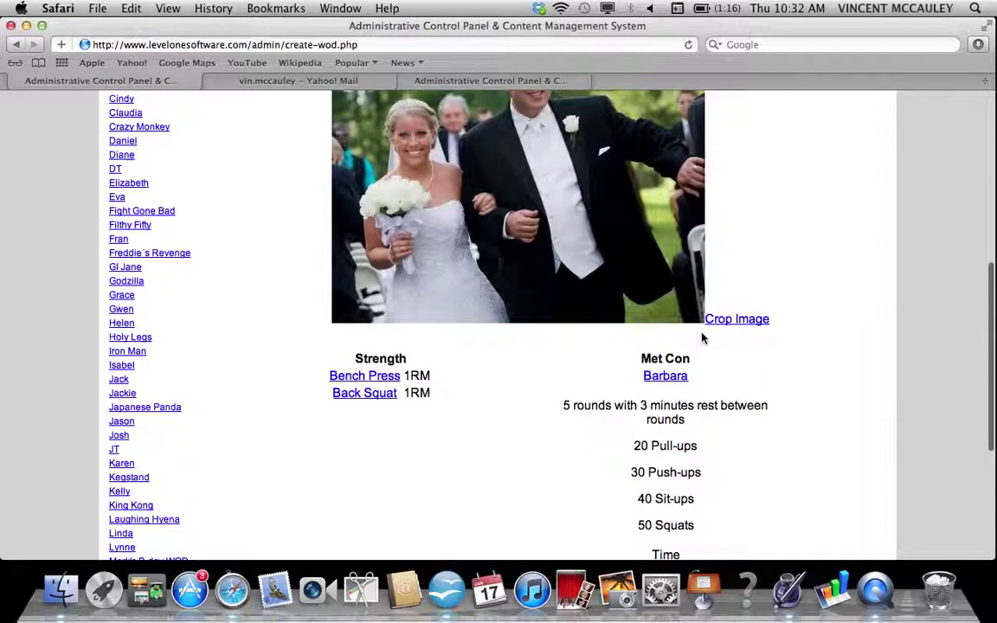
{"action": "scroll", "coordinate": [705, 340], "scroll_direction": "up", "scroll_amount": 1}
{"action": "left_click", "coordinate": [723, 341]}
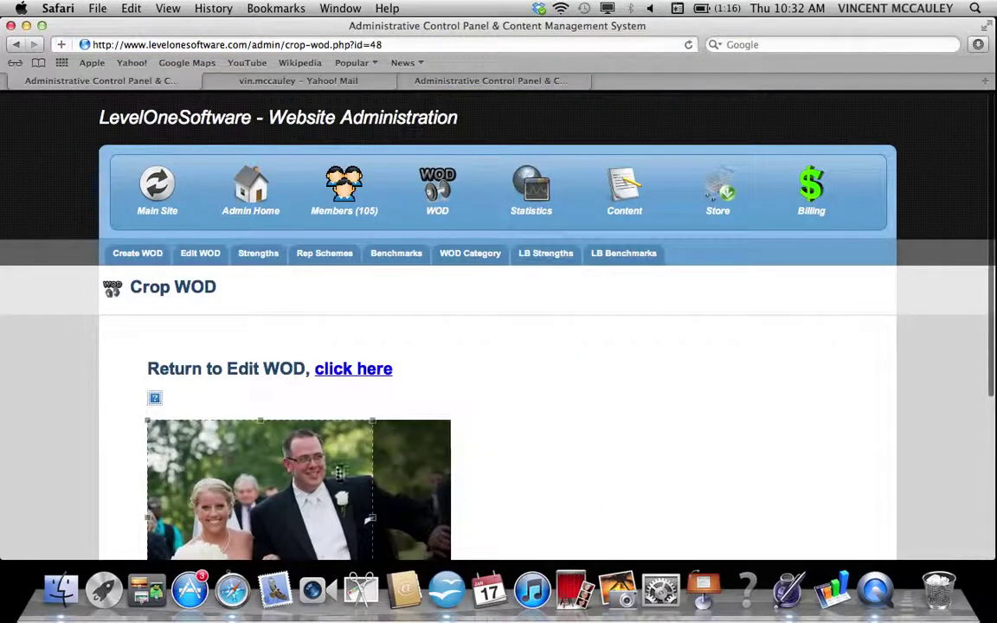
- Drag out the crop area on #1pic and apply the crop
{"action": "scroll", "coordinate": [583, 440], "scroll_direction": "down", "scroll_amount": 5}
{"action": "left_click_drag", "start_coordinate": [331, 392], "coordinate": [363, 398]}
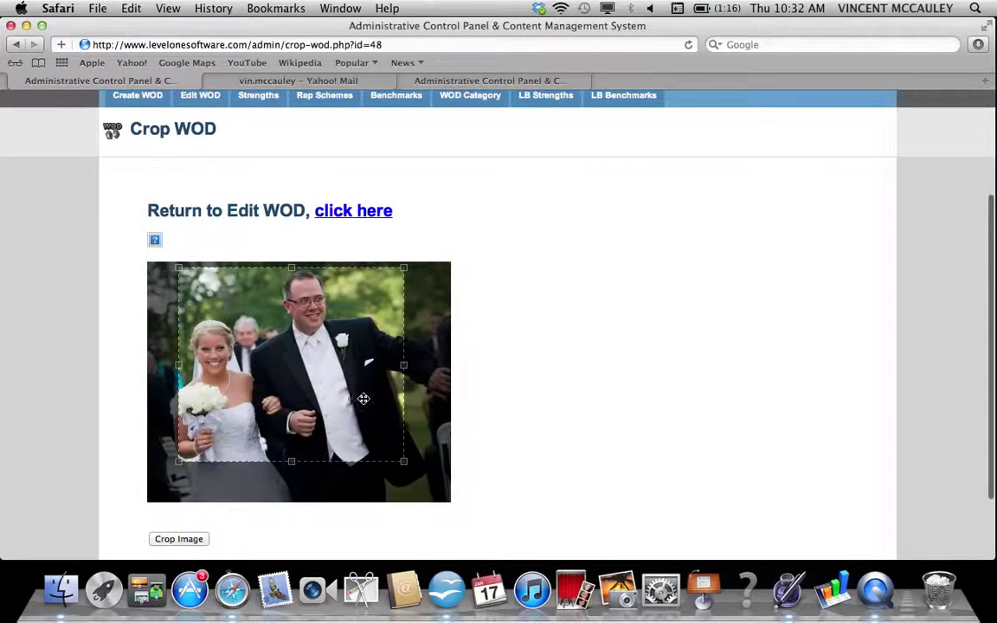
{"action": "left_click", "coordinate": [179, 539]}
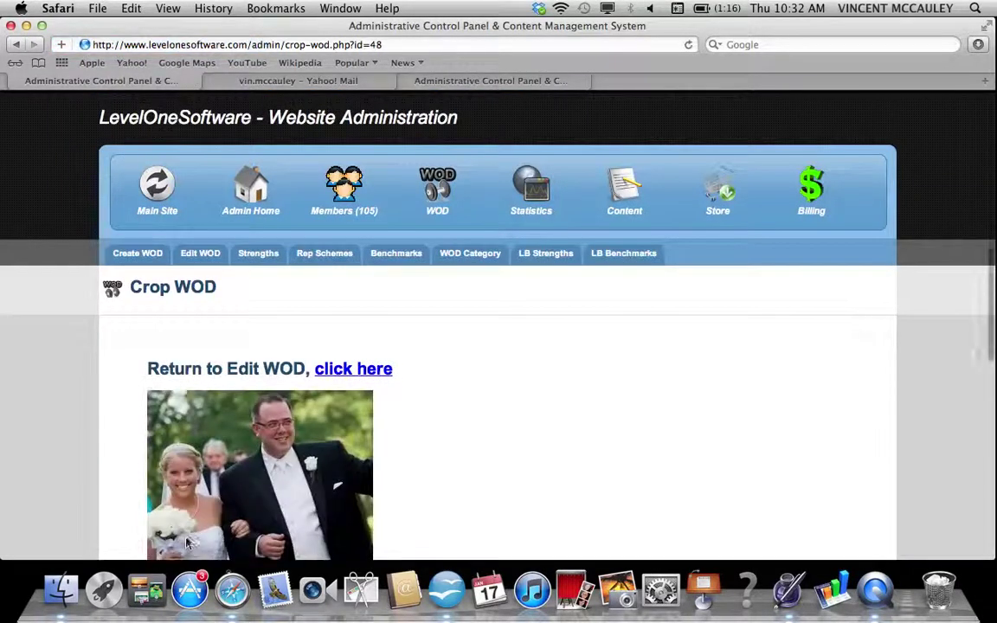
- Visit the public main site, then return to the admin panel via the admin/ URL
{"action": "left_click", "coordinate": [153, 211]}
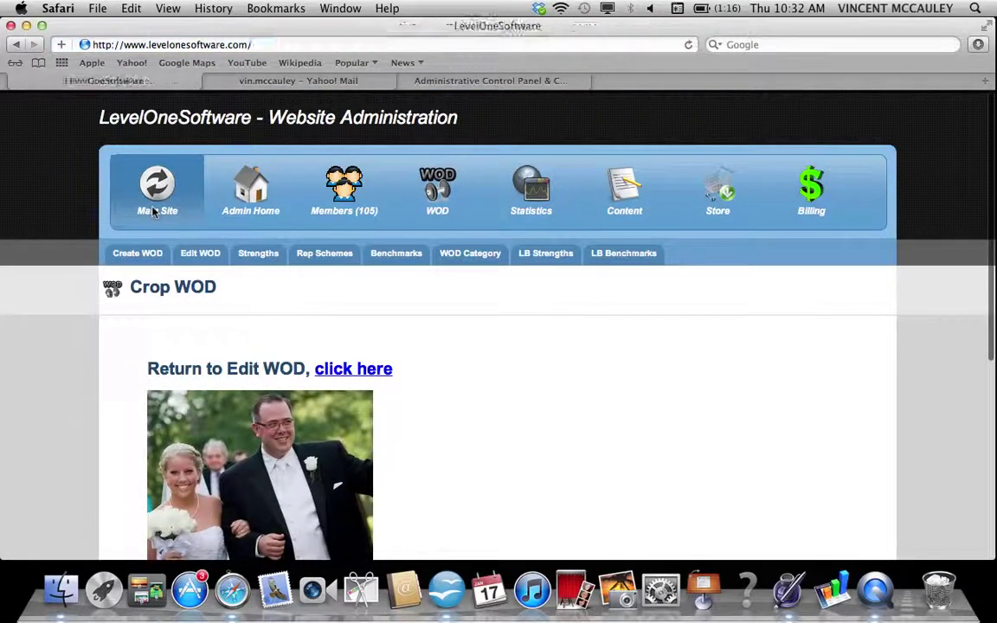
{"action": "scroll", "coordinate": [58, 456], "scroll_direction": "down", "scroll_amount": 10}
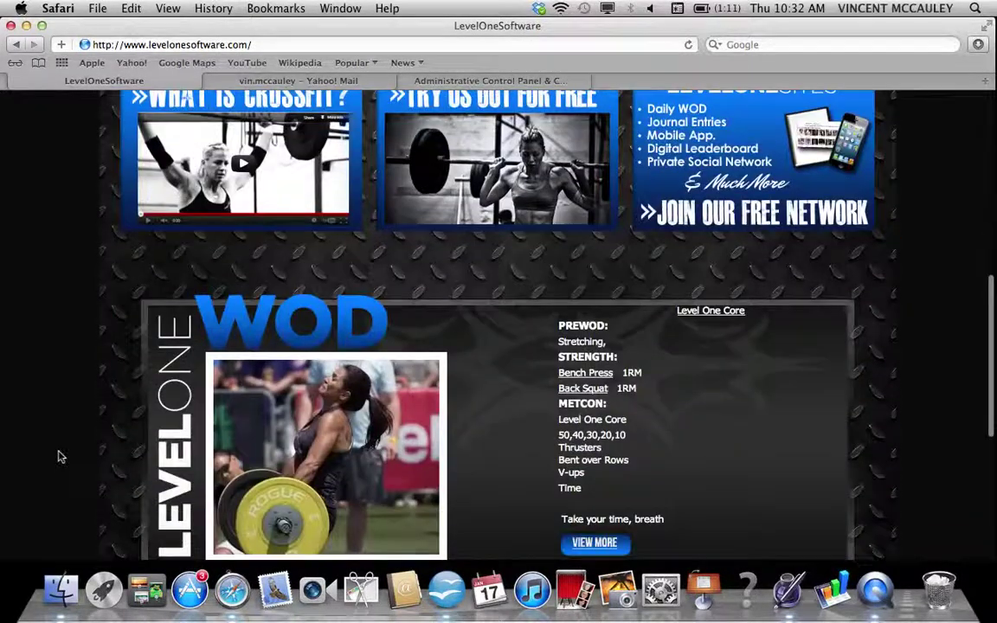
{"action": "scroll", "coordinate": [58, 456], "scroll_direction": "up", "scroll_amount": 10}
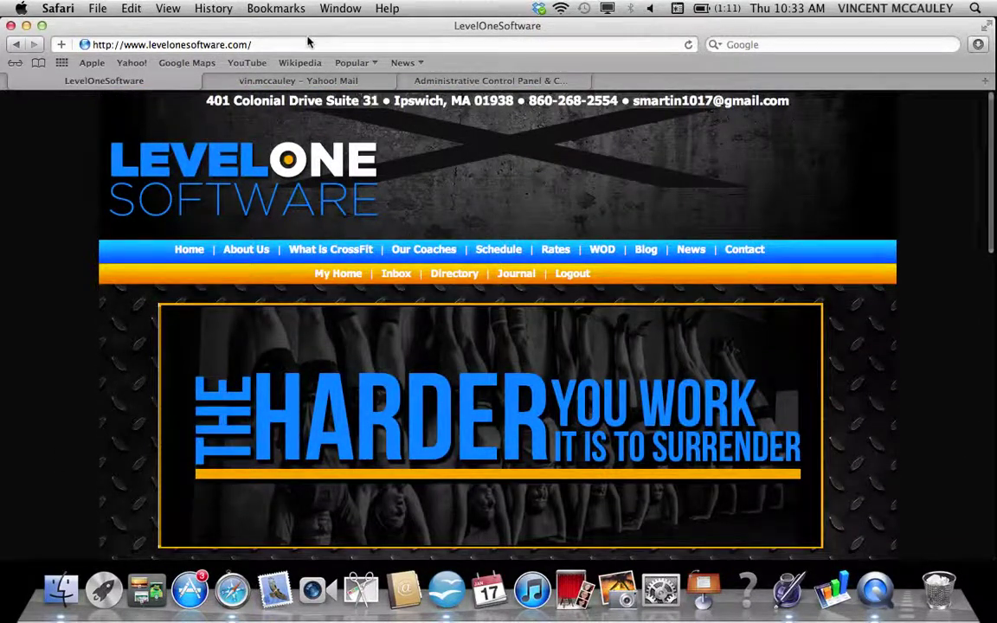
{"action": "left_click", "coordinate": [308, 42]}
{"action": "type", "text": "admin/create-wod.php"}
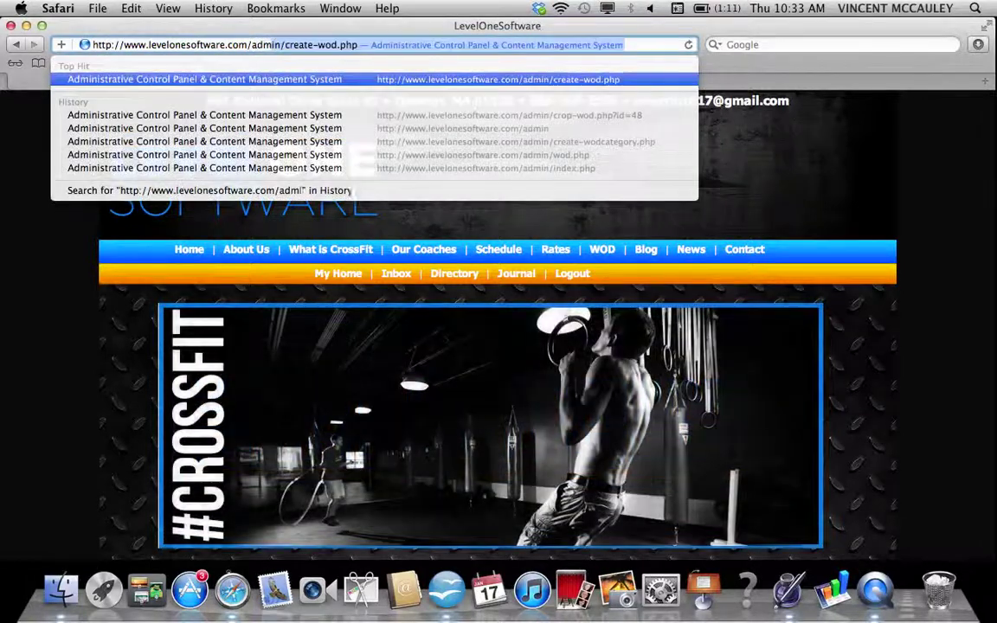
{"action": "key", "text": "Return"}
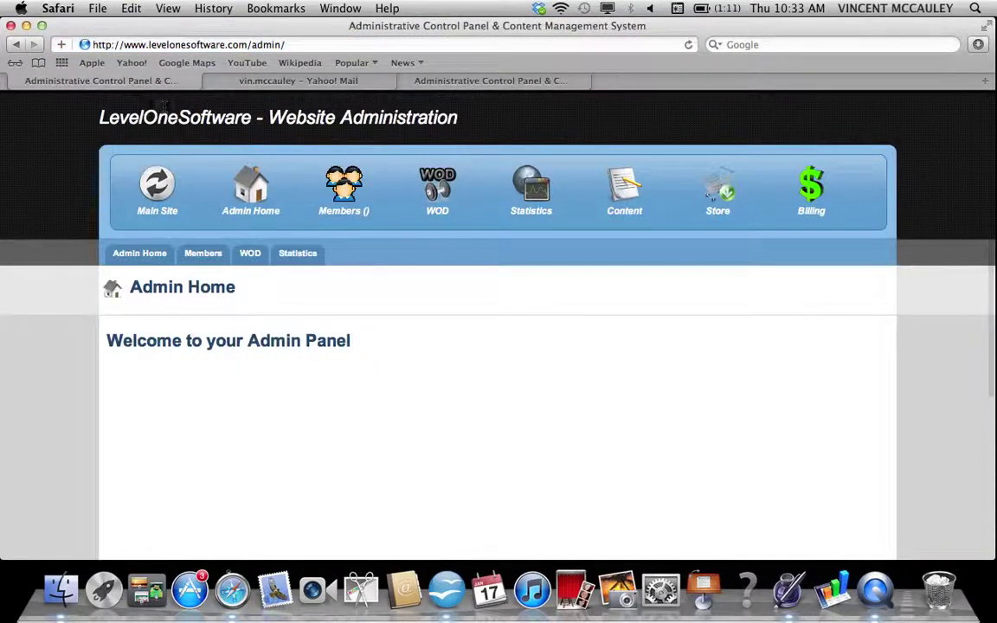
{"action": "left_click", "coordinate": [448, 192]}
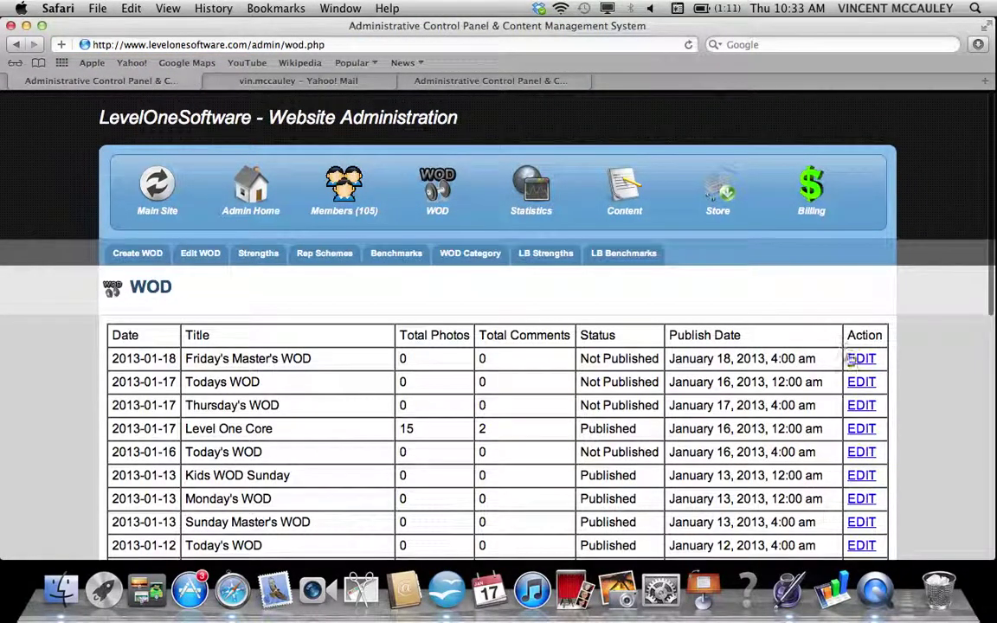
- Publish Todays WOD from its edit page and check it on the public main site
{"action": "left_click", "coordinate": [860, 382]}
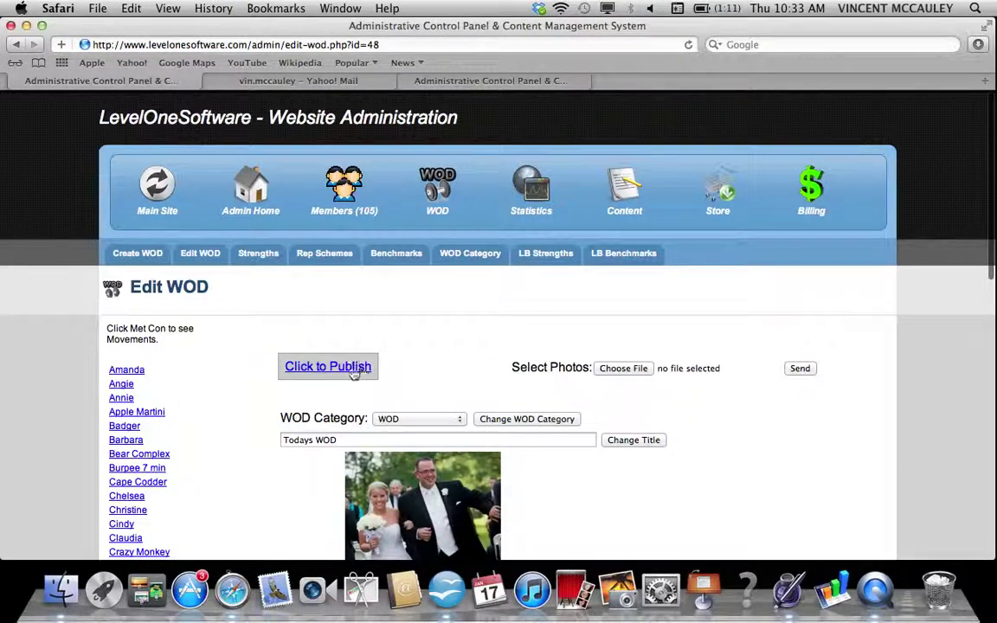
{"action": "left_click", "coordinate": [348, 368]}
{"action": "left_click", "coordinate": [157, 192]}
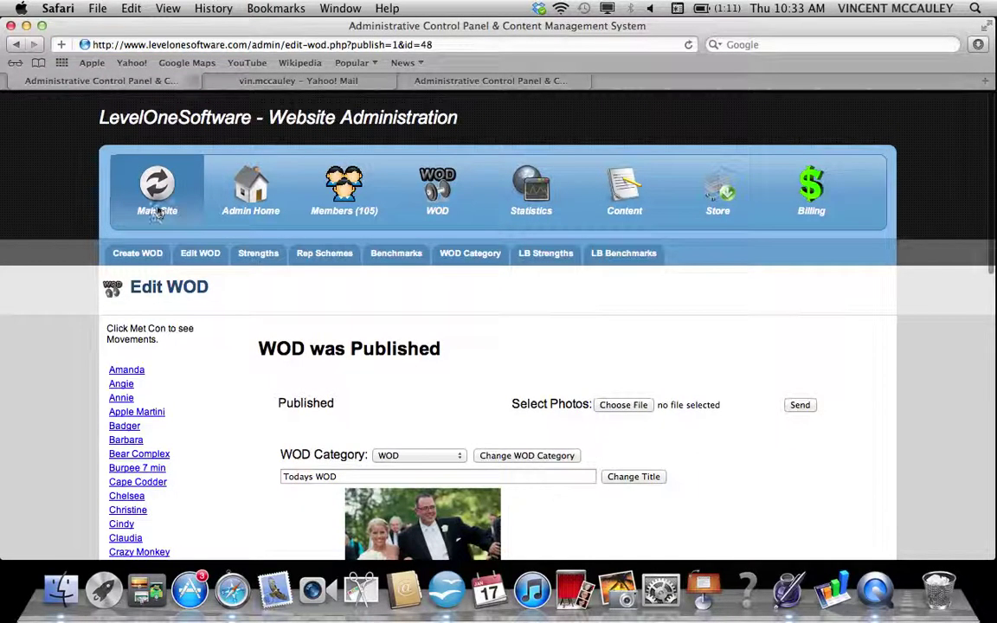
{"action": "scroll", "coordinate": [75, 449], "scroll_direction": "down", "scroll_amount": 10}
{"action": "scroll", "coordinate": [75, 449], "scroll_direction": "down", "scroll_amount": 2}
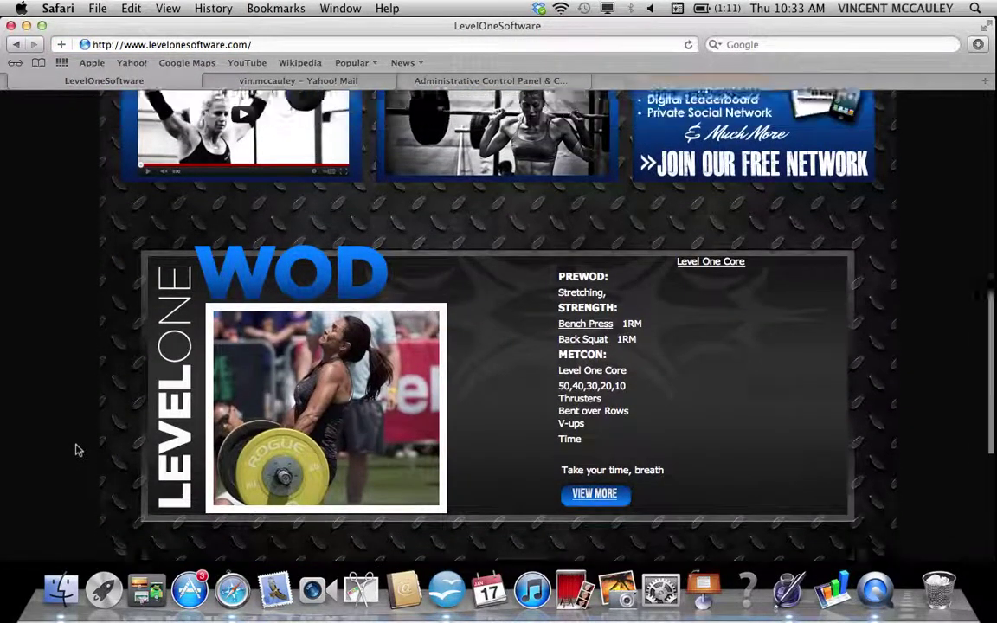
{"action": "scroll", "coordinate": [77, 449], "scroll_direction": "up", "scroll_amount": 10}
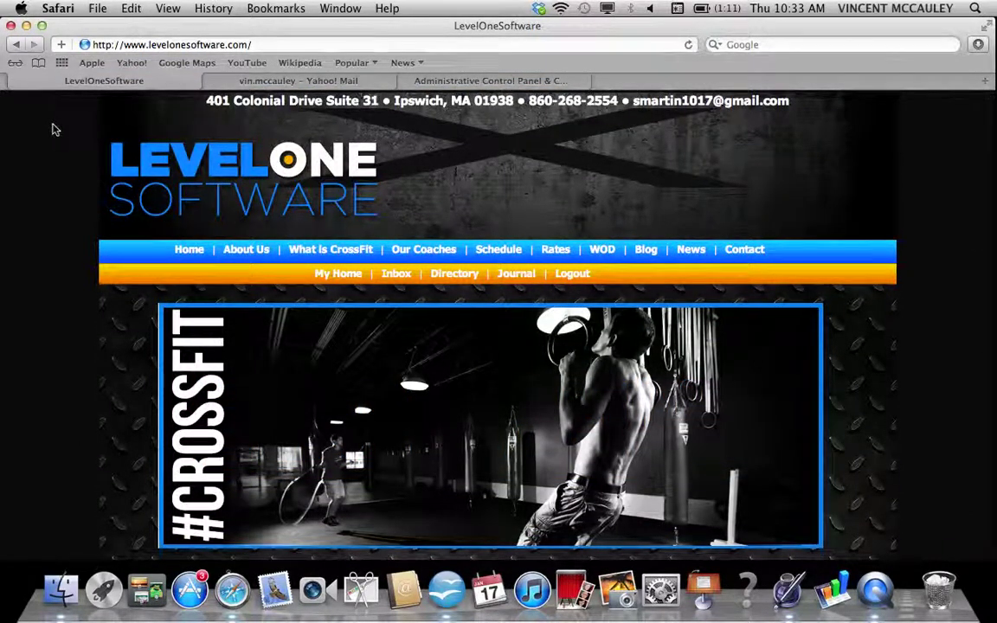
- In the Keystone admin, open the newest Today's WOD for editing
{"action": "left_click", "coordinate": [422, 84]}
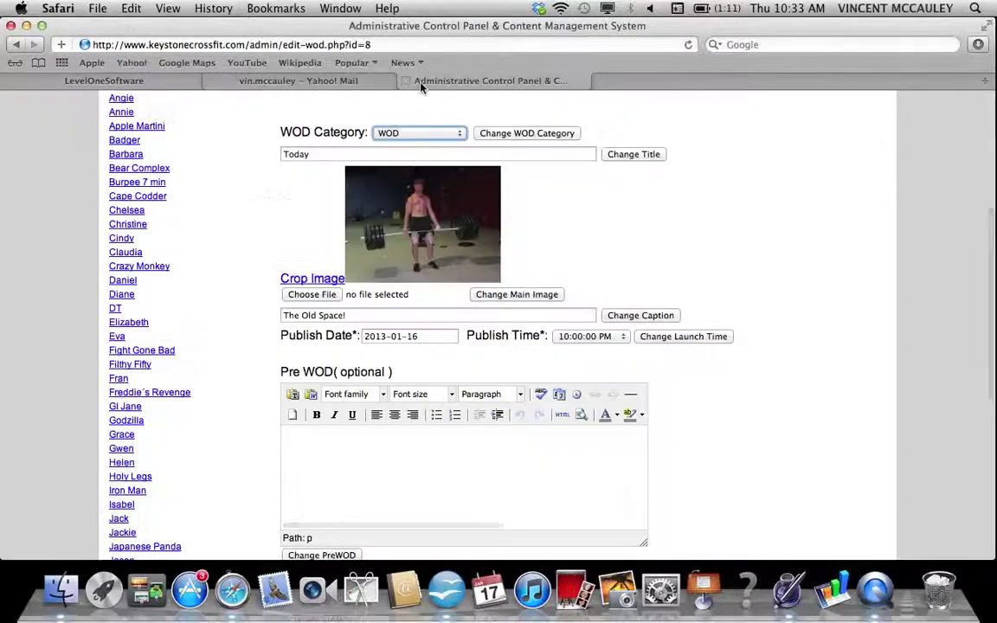
{"action": "scroll", "coordinate": [310, 217], "scroll_direction": "up", "scroll_amount": 5}
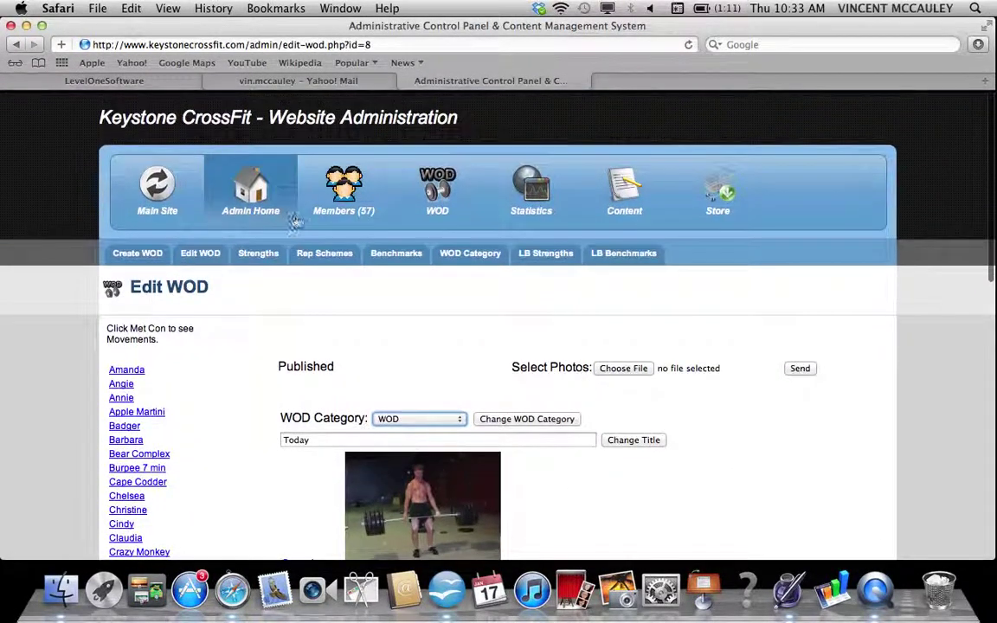
{"action": "left_click", "coordinate": [448, 200]}
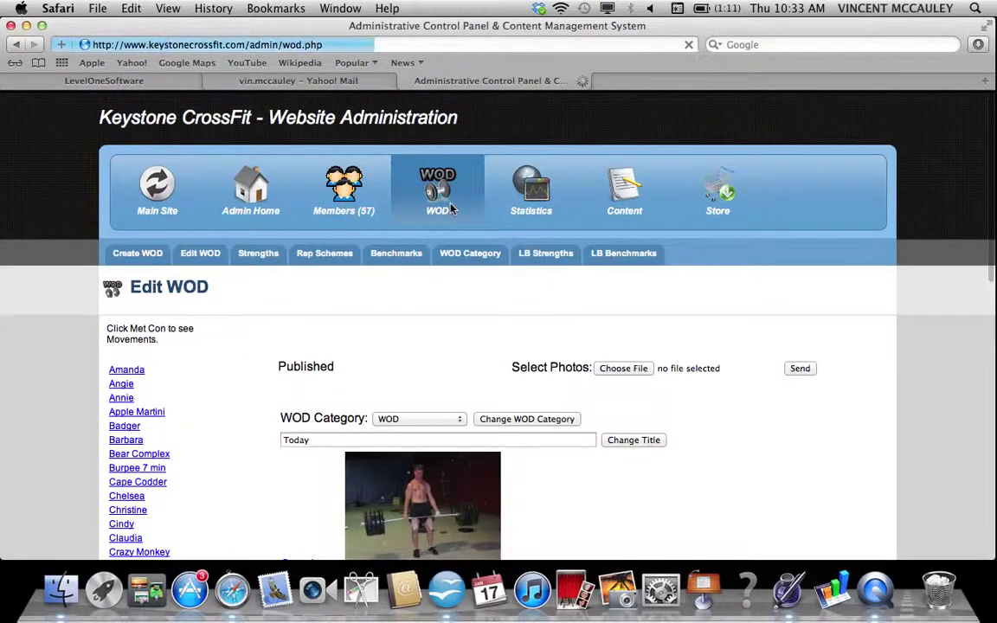
{"action": "left_click", "coordinate": [199, 257]}
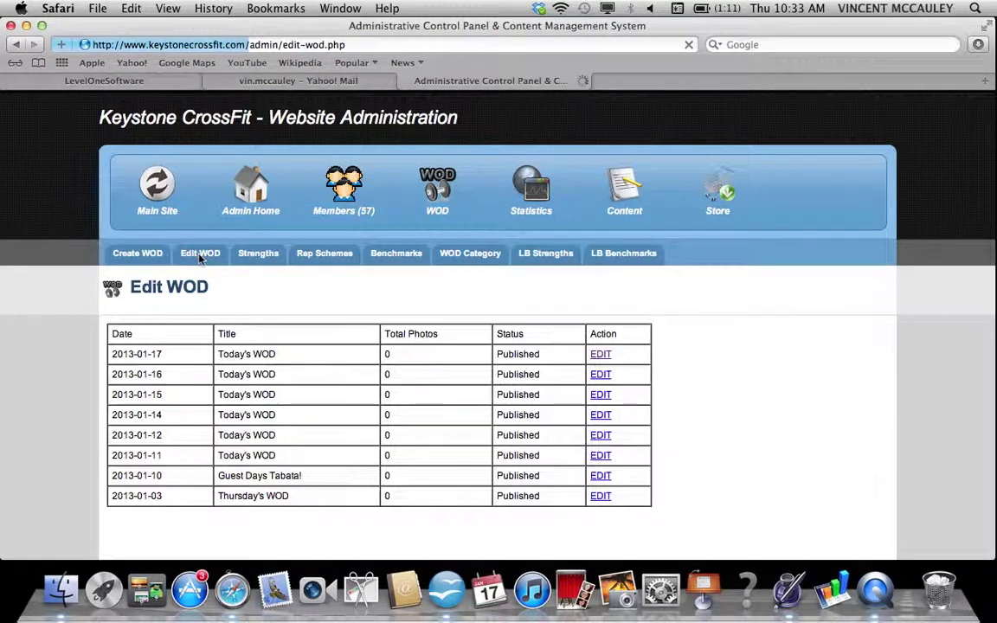
{"action": "left_click", "coordinate": [597, 358]}
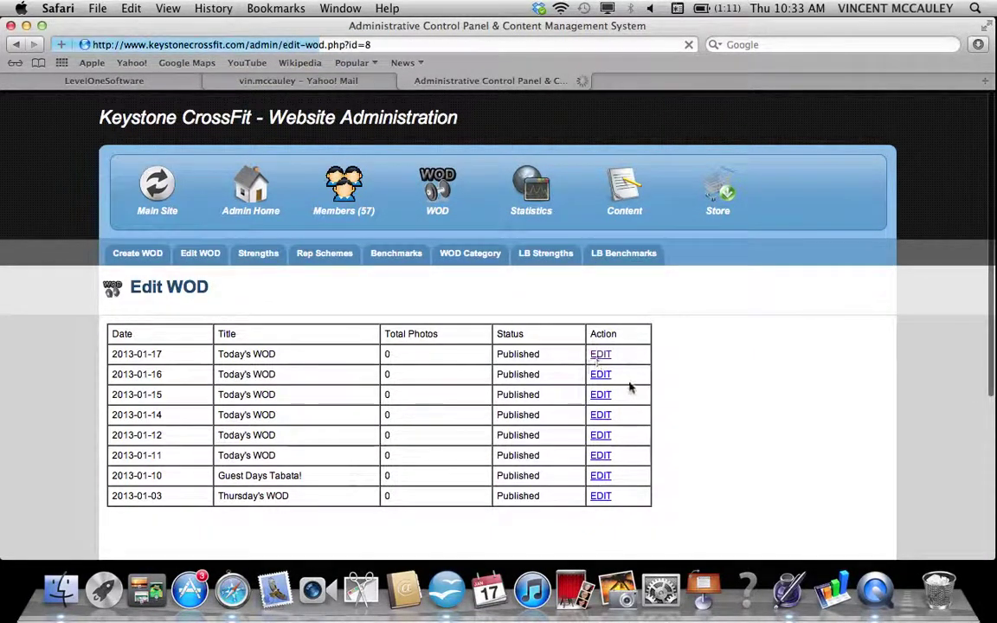
{"action": "scroll", "coordinate": [638, 397], "scroll_direction": "down", "scroll_amount": 8}
{"action": "scroll", "coordinate": [638, 396], "scroll_direction": "down", "scroll_amount": 7}
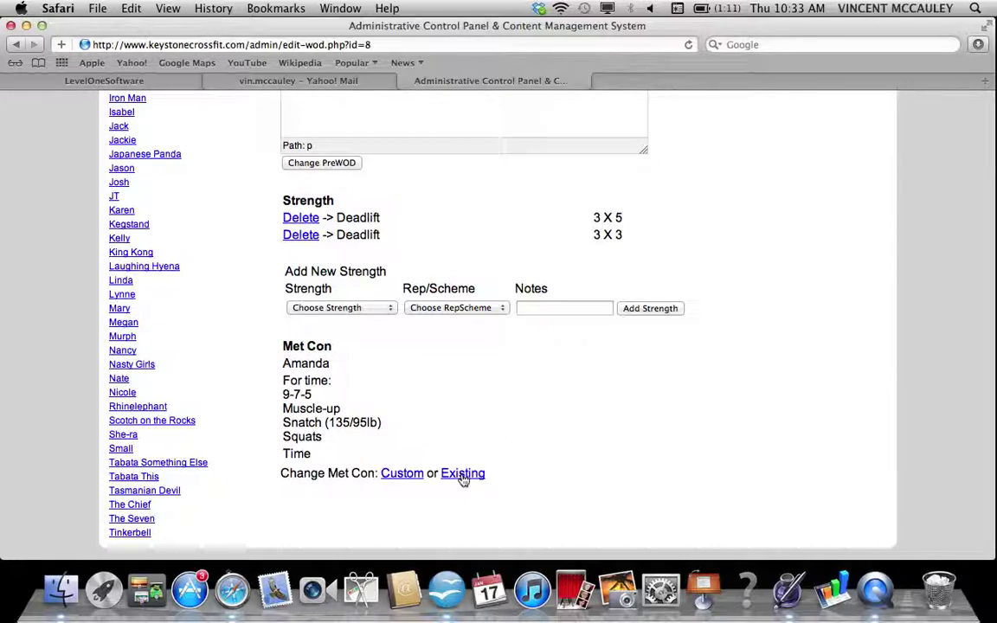
- Switch its Met Con from the Amanda benchmark to a custom entry scored AMRAP
{"action": "left_click", "coordinate": [456, 477]}
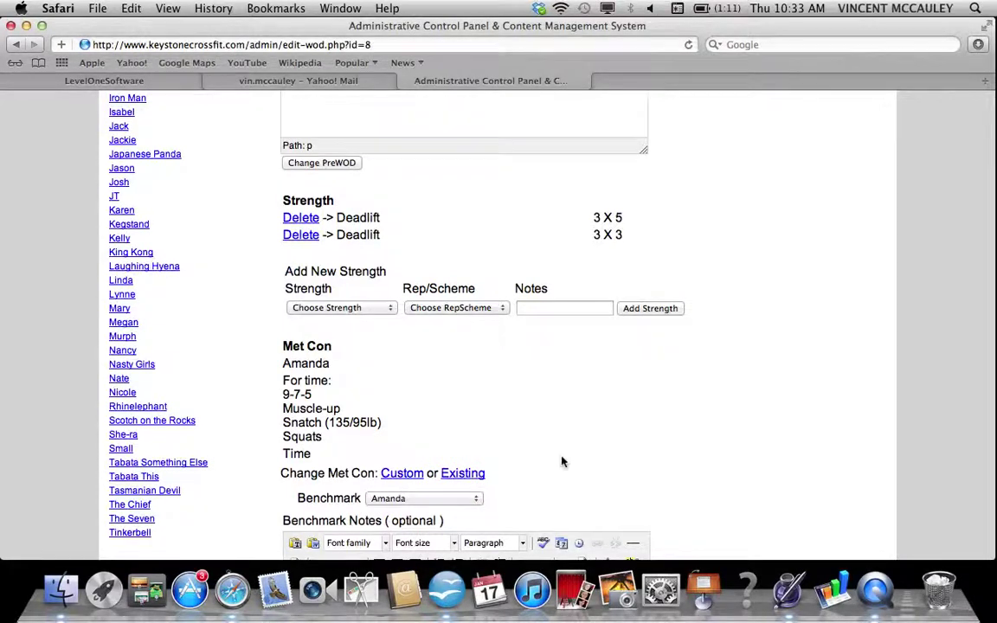
{"action": "scroll", "coordinate": [561, 462], "scroll_direction": "down", "scroll_amount": 3}
{"action": "left_click", "coordinate": [471, 404]}
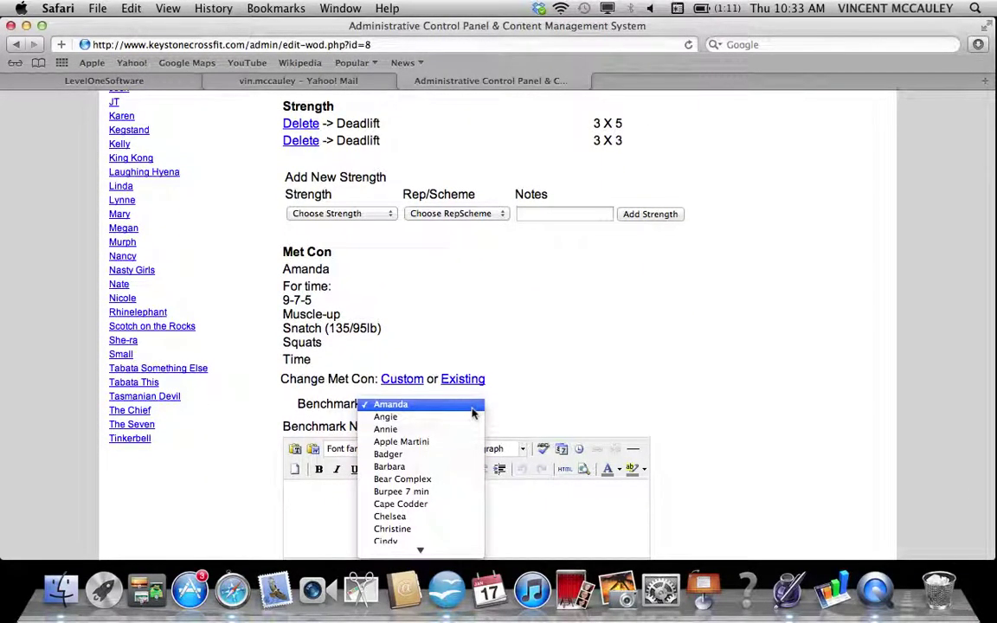
{"action": "left_click", "coordinate": [409, 383]}
{"action": "left_click", "coordinate": [409, 383]}
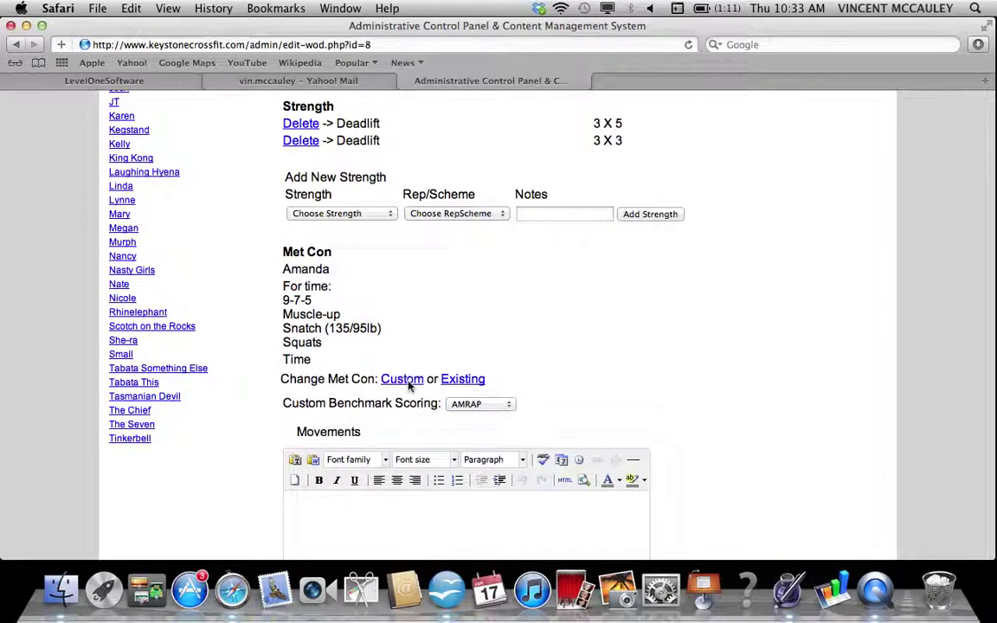
{"action": "left_click", "coordinate": [495, 406]}
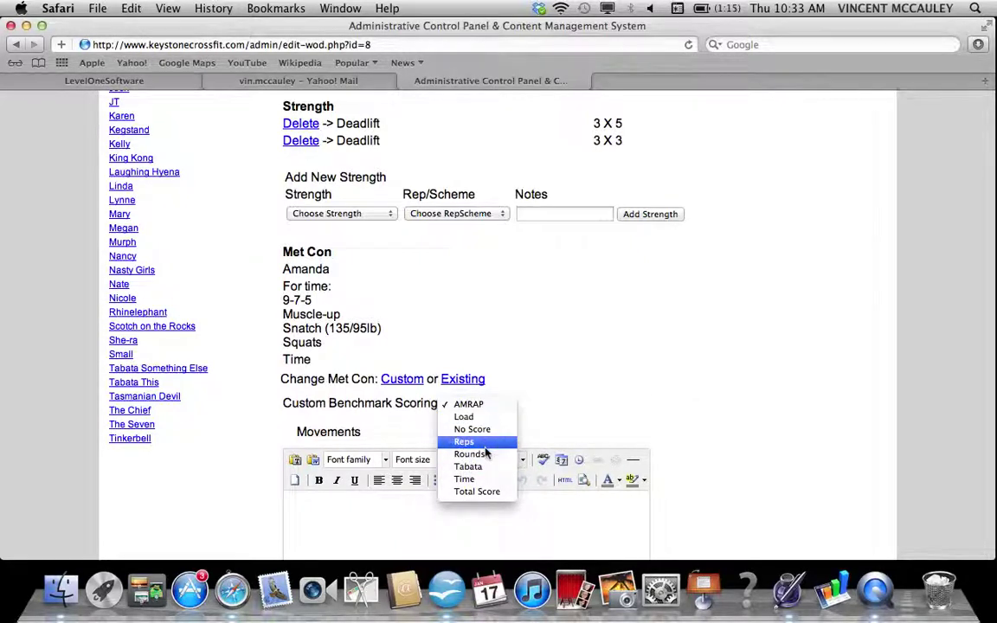
{"action": "left_click", "coordinate": [594, 380]}
{"action": "scroll", "coordinate": [596, 381], "scroll_direction": "down", "scroll_amount": 3}
{"action": "left_click", "coordinate": [487, 429]}
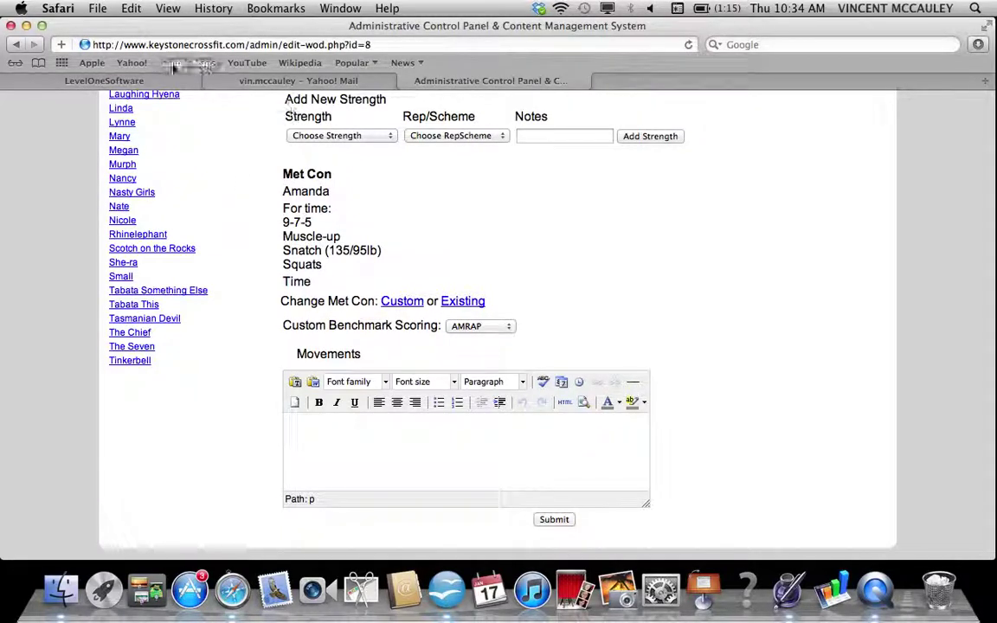
{"action": "left_click", "coordinate": [147, 80]}
- Go to the /admin/ panel and start a new WOD under the WOD section
{"action": "left_click", "coordinate": [279, 45]}
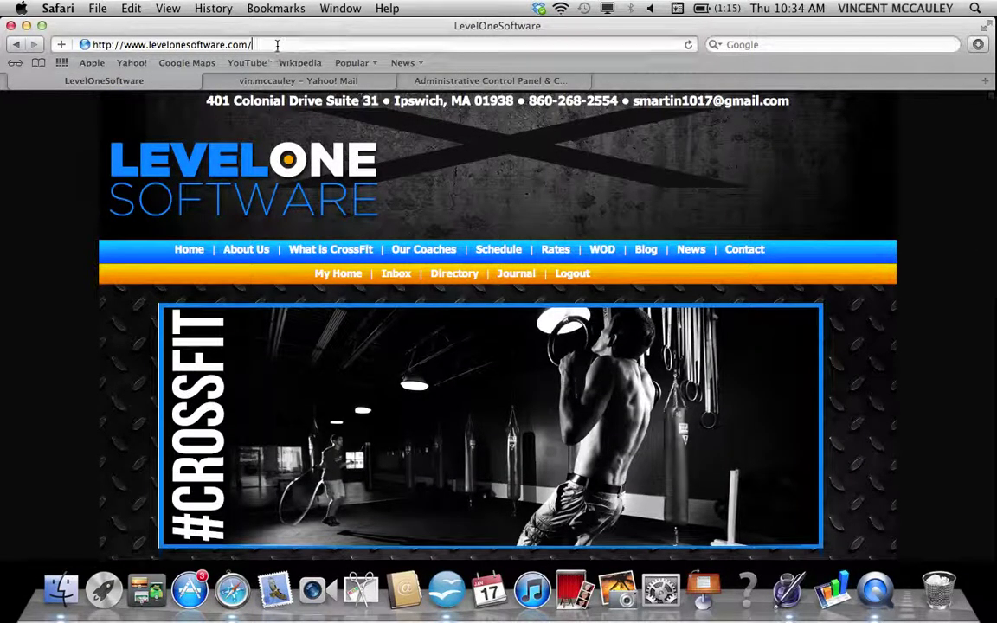
{"action": "type", "text": "admin/"}
{"action": "key", "text": "Delete"}
{"action": "key", "text": "Return"}
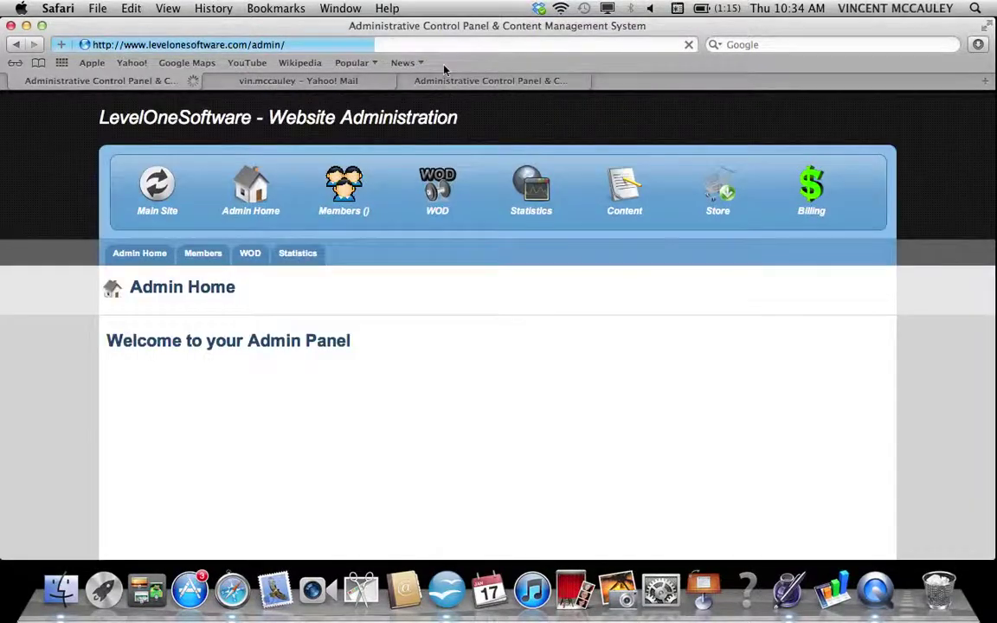
{"action": "left_click", "coordinate": [438, 196]}
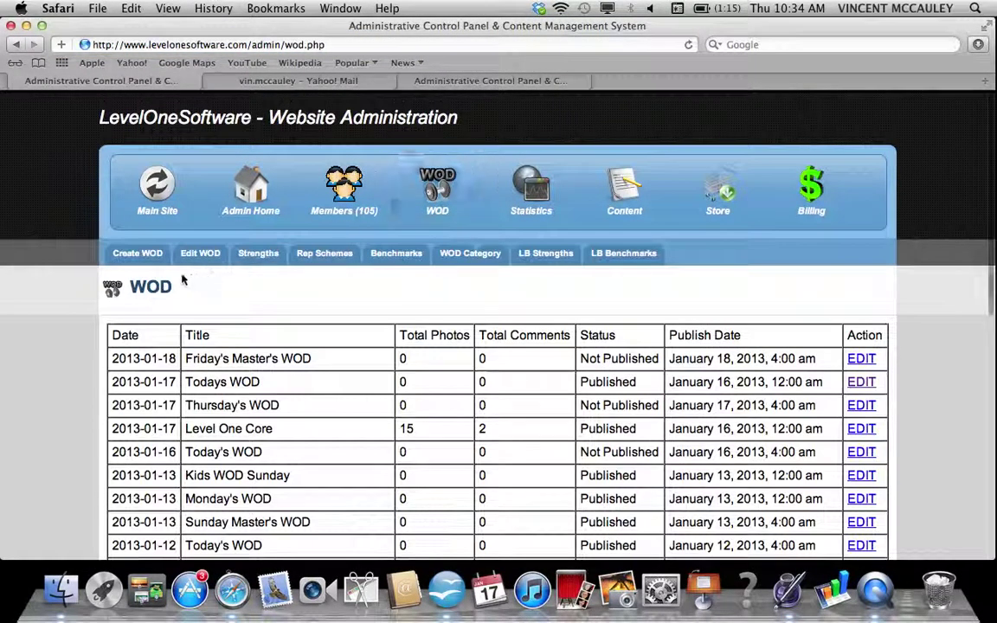
{"action": "left_click", "coordinate": [132, 253]}
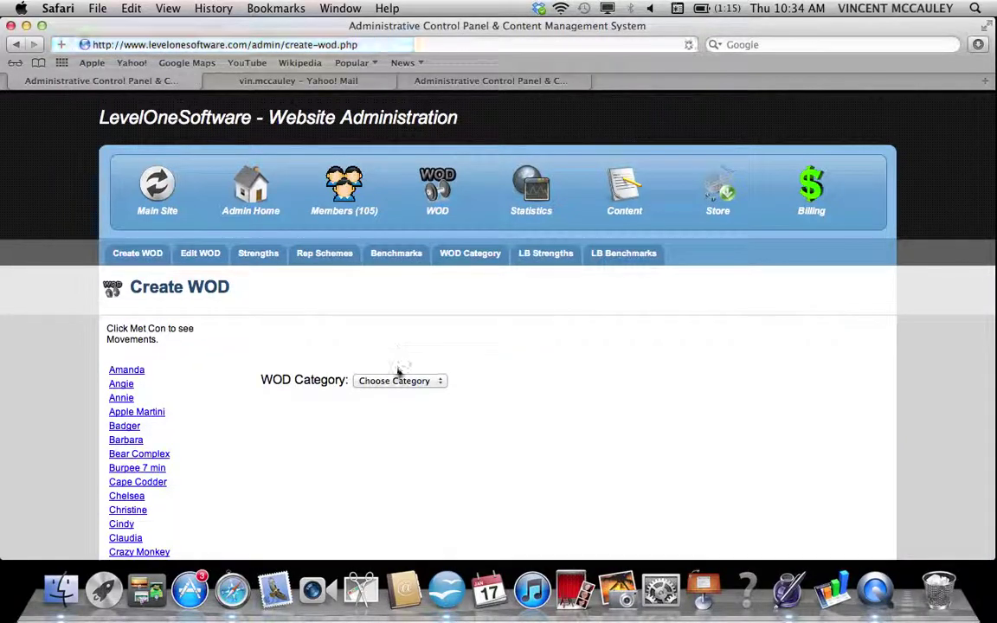
- Set the new WOD's category to WOD and its Met Con type to Custom
{"action": "left_click", "coordinate": [400, 381]}
{"action": "left_click", "coordinate": [394, 444]}
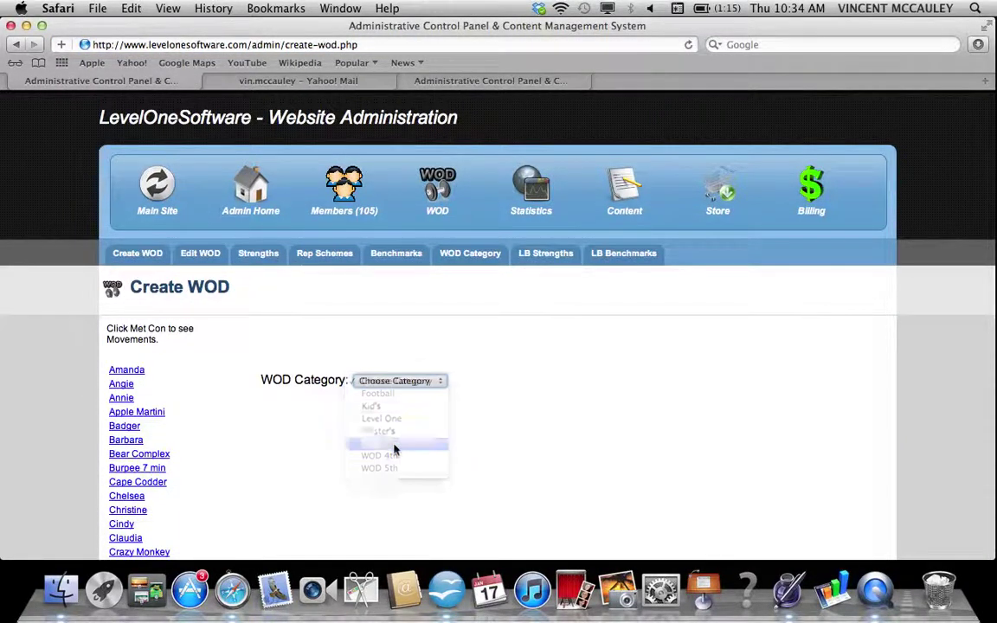
{"action": "scroll", "coordinate": [534, 412], "scroll_direction": "down", "scroll_amount": 2}
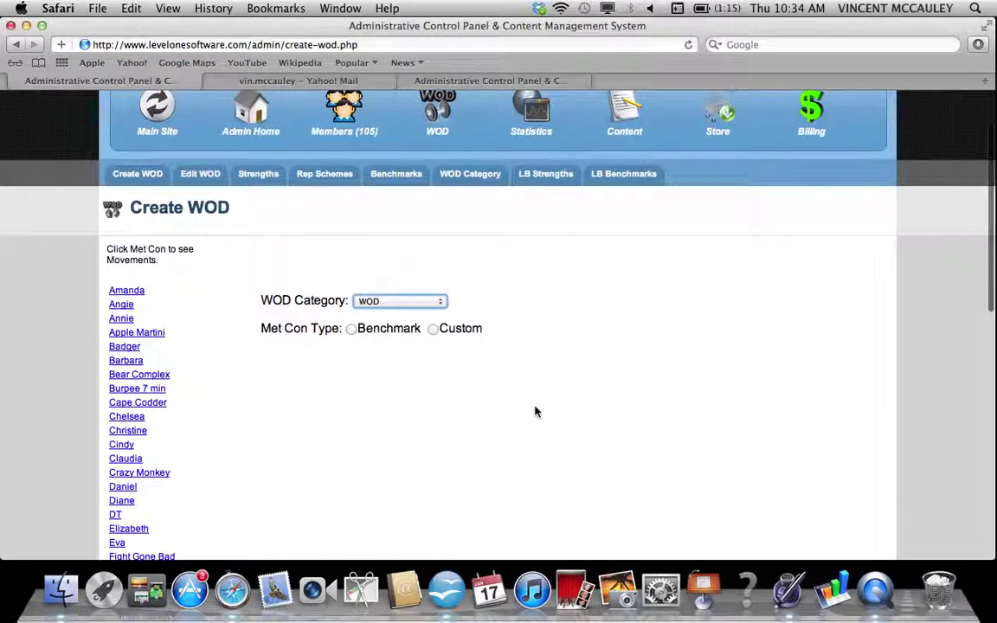
{"action": "left_click", "coordinate": [435, 334]}
{"action": "scroll", "coordinate": [580, 399], "scroll_direction": "down", "scroll_amount": 2}
{"action": "scroll", "coordinate": [580, 400], "scroll_direction": "down", "scroll_amount": 1}
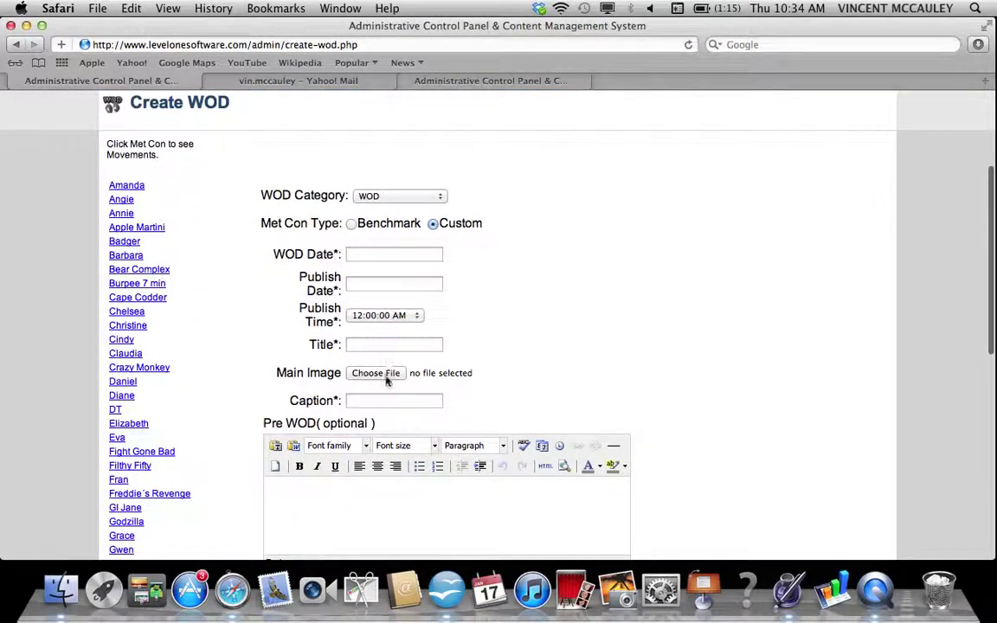
{"action": "scroll", "coordinate": [679, 372], "scroll_direction": "down", "scroll_amount": 7}
{"action": "scroll", "coordinate": [678, 372], "scroll_direction": "down", "scroll_amount": 1}
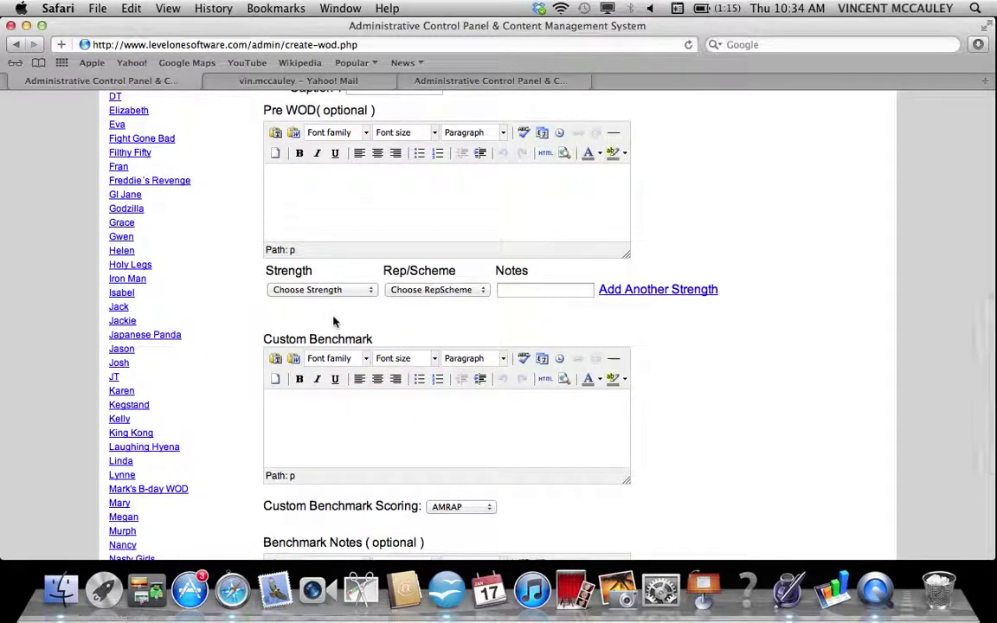
- Enter placeholder text 'aslkdfjal;' as the Custom Benchmark and keep AMRAP scoring
{"action": "left_click", "coordinate": [304, 414]}
{"action": "type", "text": "aslkdfjal;skdjfl;kasdjfl;k"}
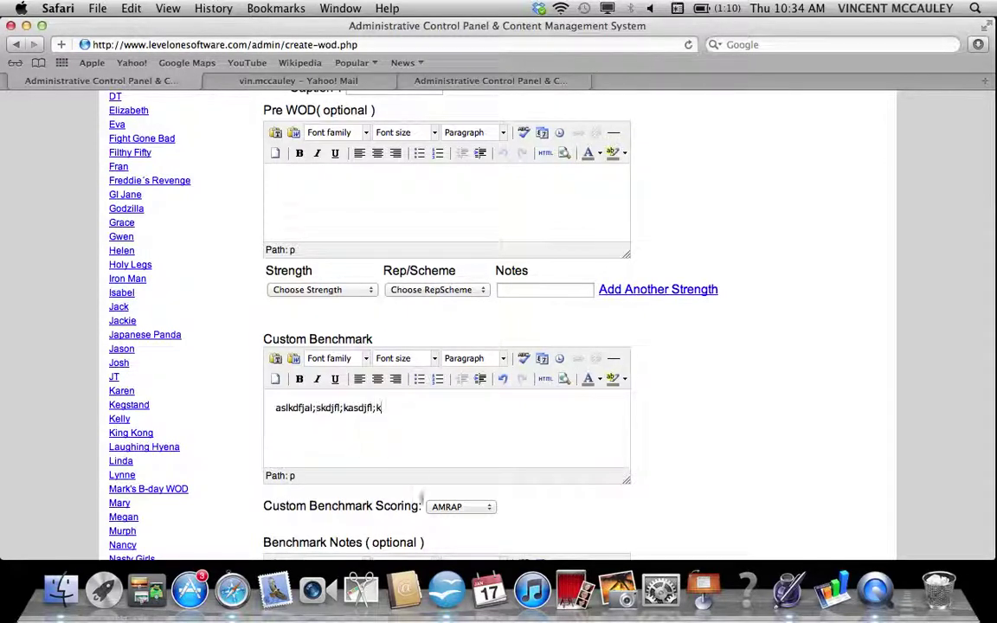
{"action": "left_click", "coordinate": [458, 512]}
{"action": "left_click", "coordinate": [511, 507]}
{"action": "scroll", "coordinate": [512, 510], "scroll_direction": "down", "scroll_amount": 5}
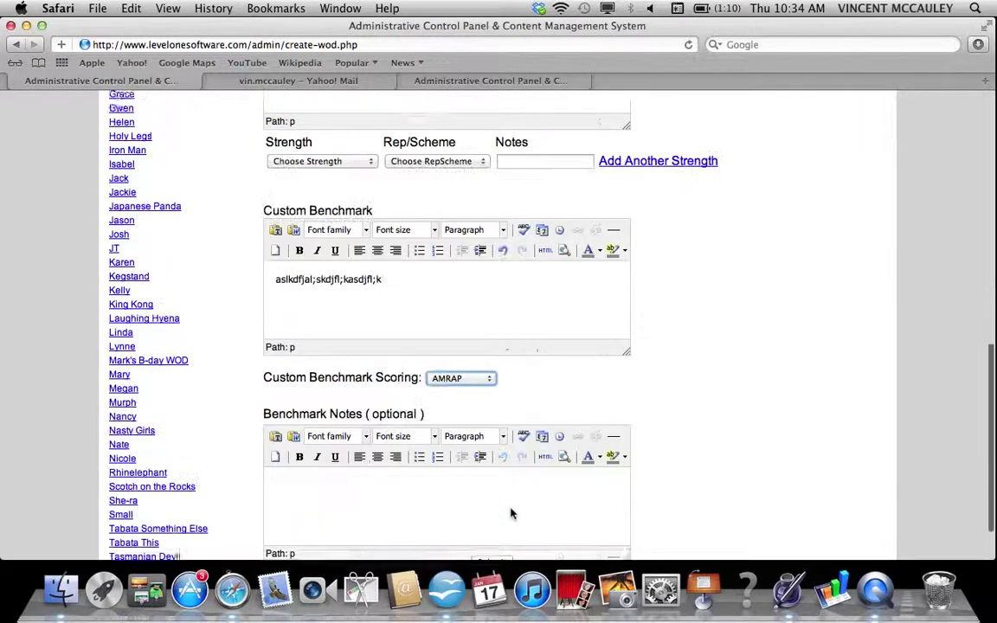